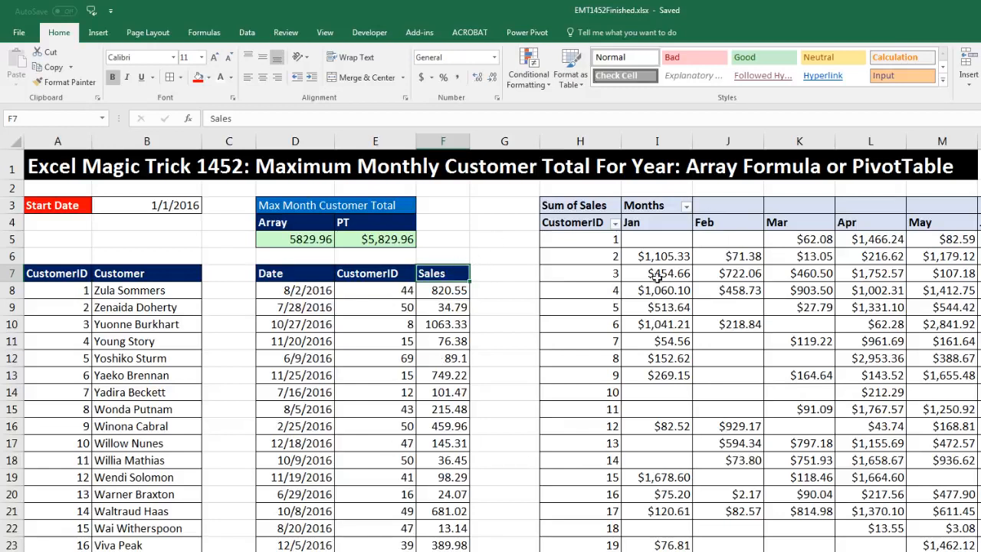
Step: Examine the monthly sales totals per customer in the finished workbook's PivotTable and the Sales data beside it
{"action": "left_click_drag", "start_coordinate": [640, 239], "coordinate": [977, 239]}
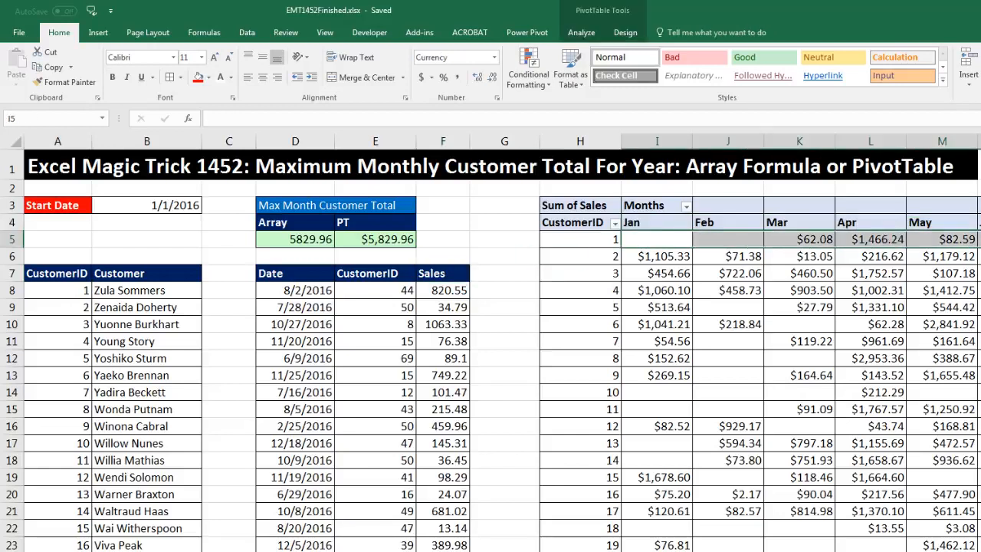
{"action": "left_click_drag", "start_coordinate": [646, 252], "coordinate": [893, 257]}
{"action": "left_click_drag", "start_coordinate": [662, 236], "coordinate": [968, 478]}
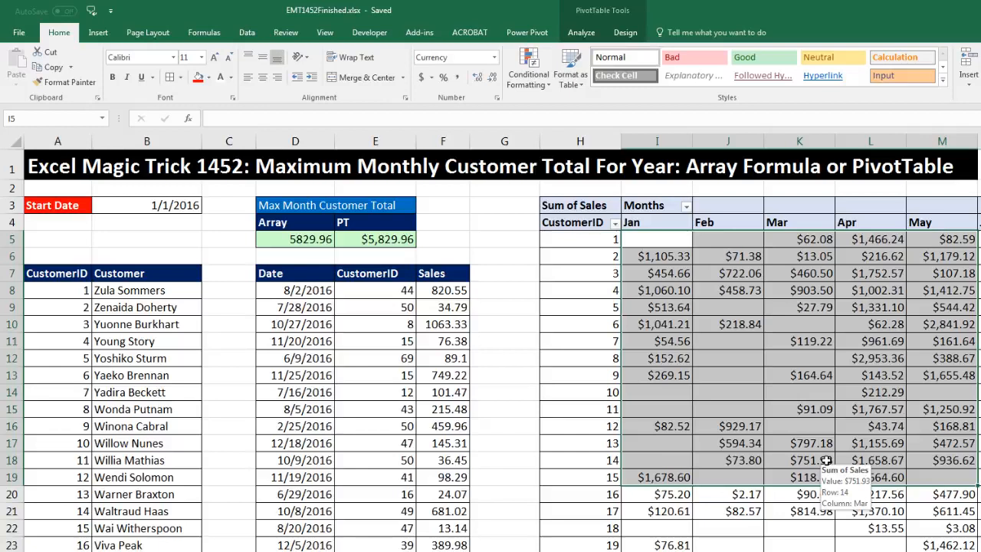
{"action": "left_click", "coordinate": [445, 294]}
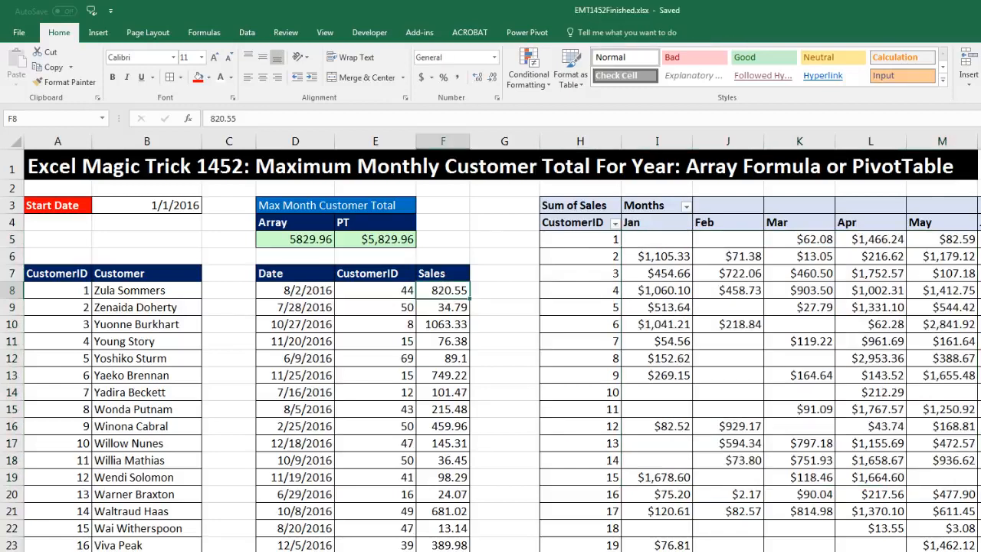
Step: Switch to the EMT1452Start.xlsx workbook and look at the empty Array and PT result cells
{"action": "left_click", "coordinate": [370, 545]}
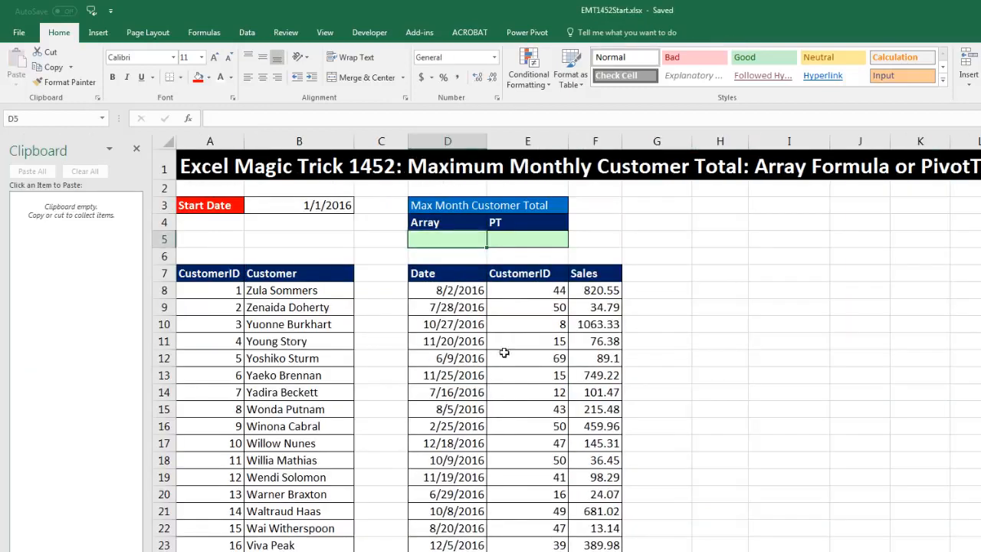
{"action": "left_click", "coordinate": [524, 239]}
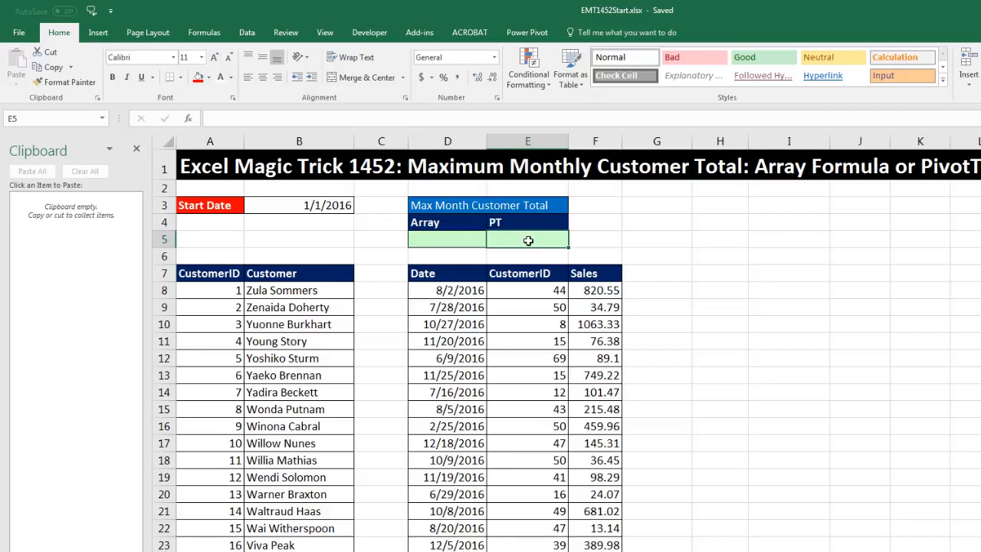
{"action": "left_click", "coordinate": [456, 239]}
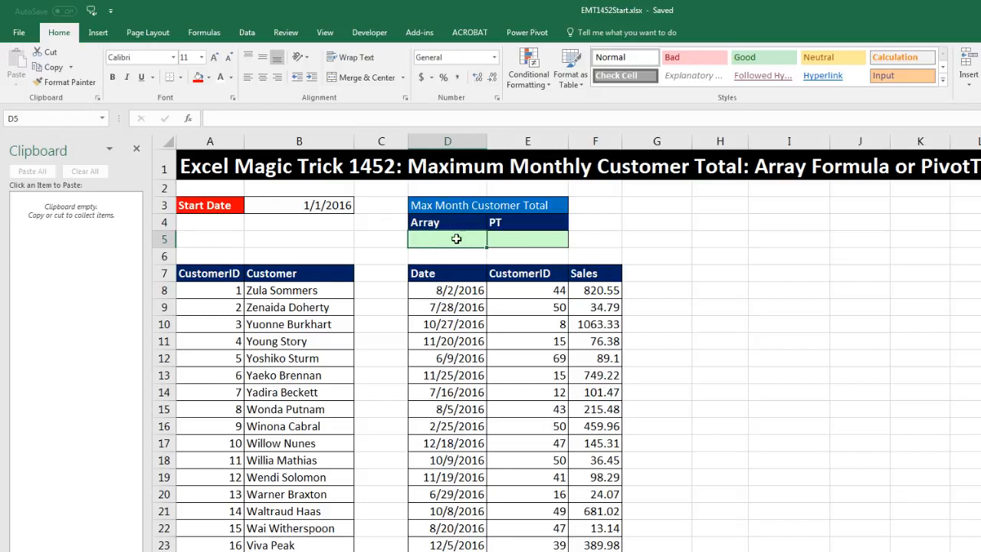
Step: Create a PivotTable from the sales data in D7:F3663 on the existing worksheet, starting at cell H4
{"action": "left_click", "coordinate": [558, 289]}
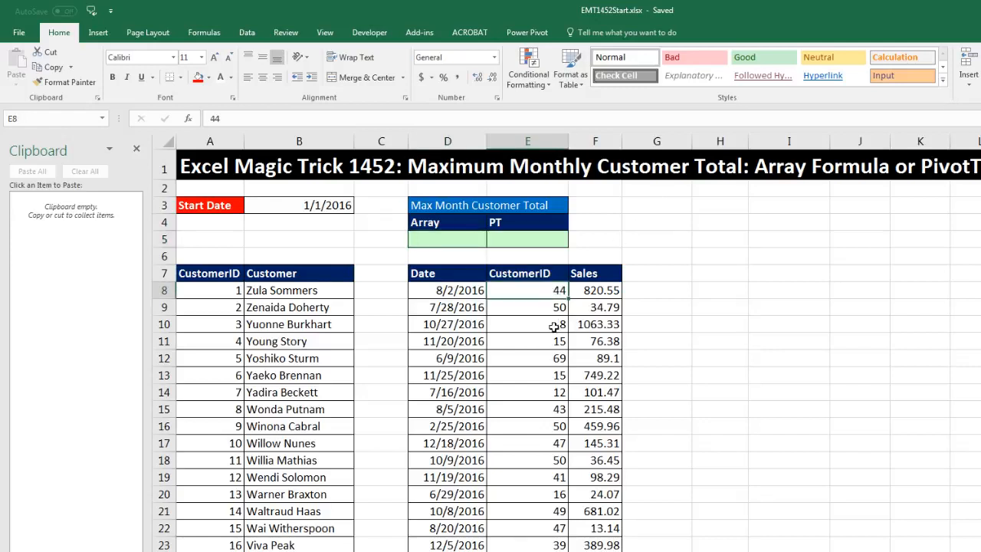
{"action": "left_click", "coordinate": [524, 312]}
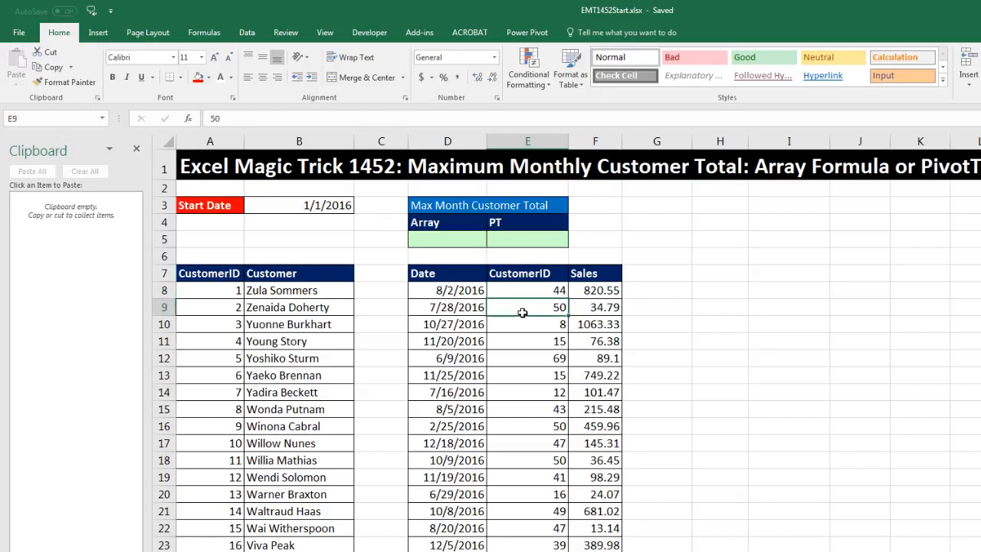
{"action": "left_click", "coordinate": [98, 34]}
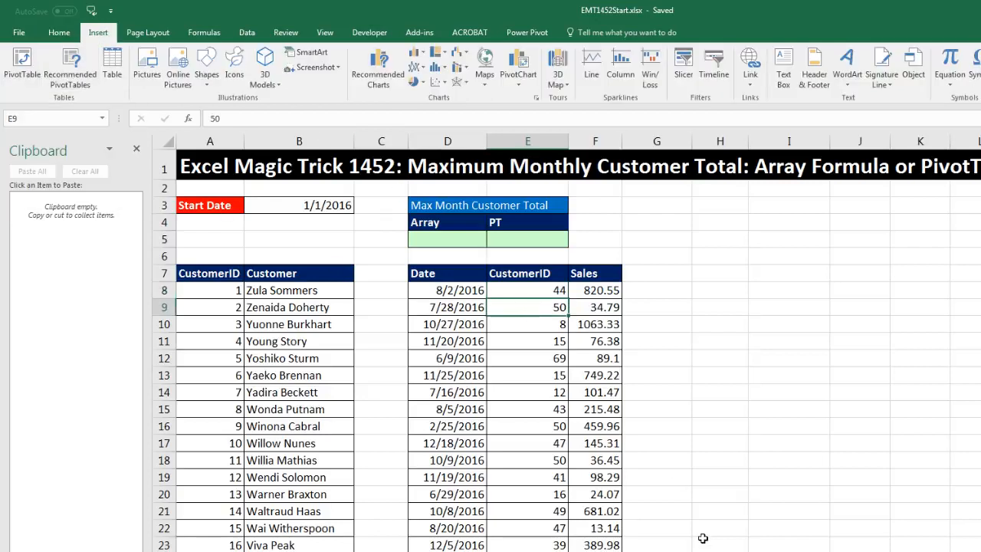
{"action": "key", "text": "alt"}
{"action": "key", "text": "n"}
{"action": "key", "text": "v"}
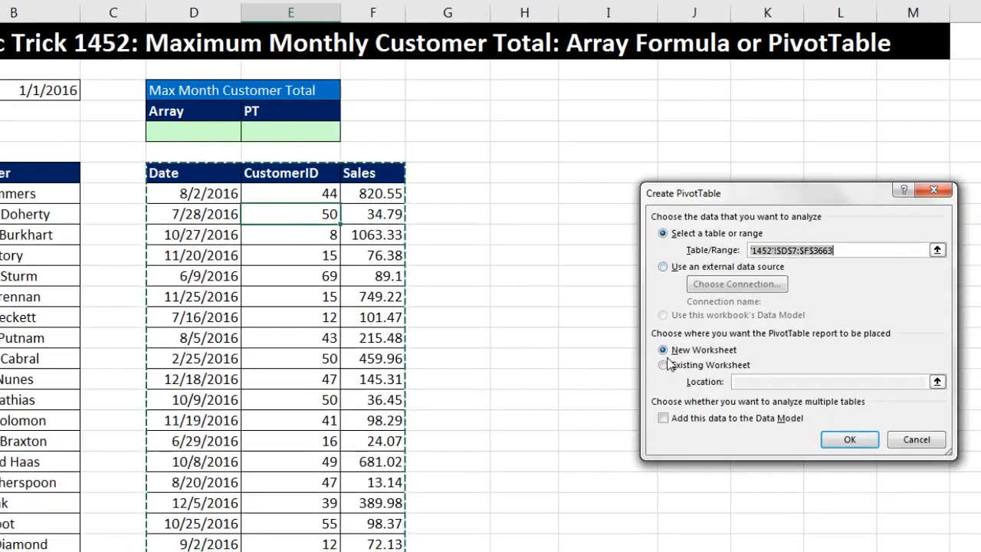
{"action": "left_click", "coordinate": [665, 365]}
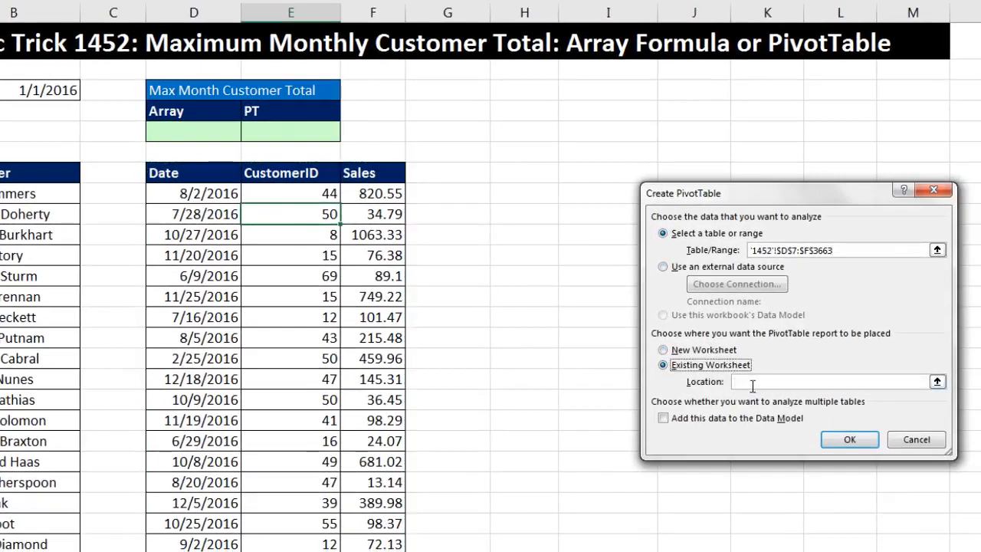
{"action": "left_click", "coordinate": [531, 108]}
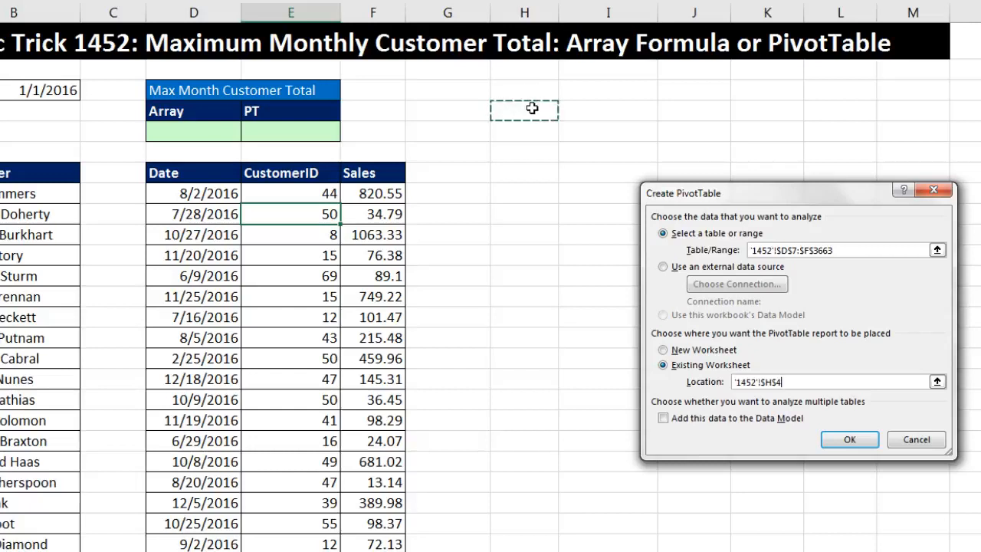
{"action": "left_click", "coordinate": [849, 439]}
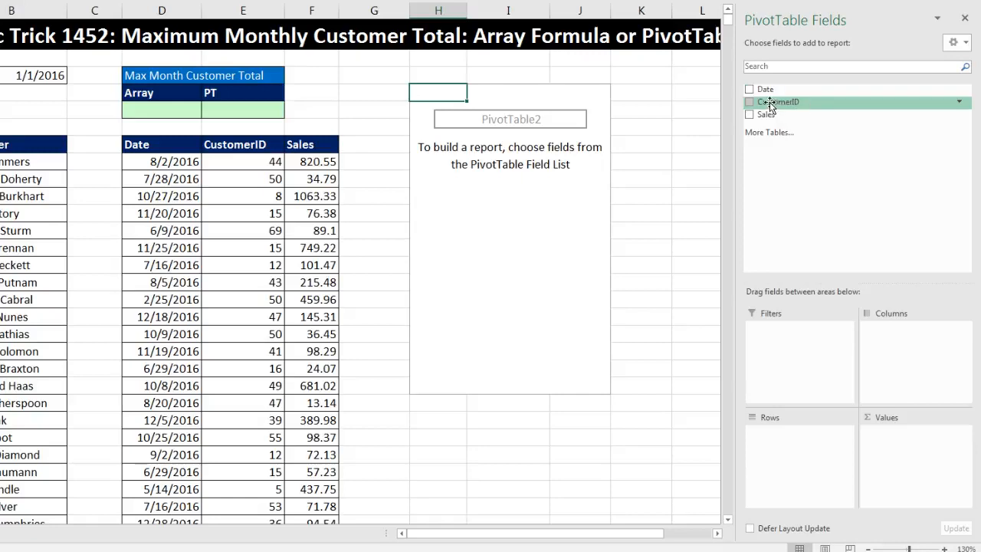
Step: Lay out the PivotTable with CustomerID as rows and Date grouped into Months as columns, removing the separate Date field
{"action": "left_click_drag", "start_coordinate": [769, 102], "coordinate": [812, 464]}
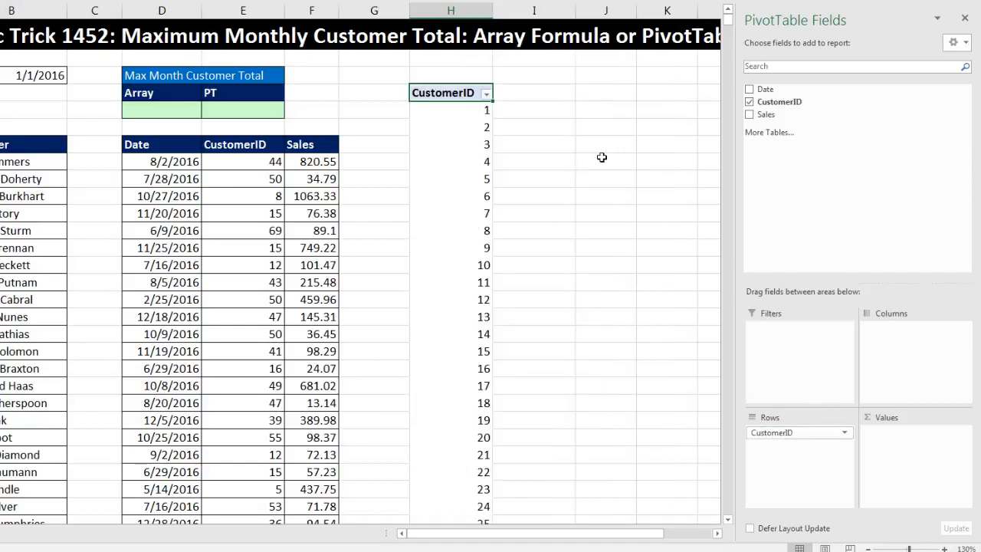
{"action": "left_click_drag", "start_coordinate": [763, 92], "coordinate": [841, 283]}
{"action": "left_click_drag", "start_coordinate": [861, 320], "coordinate": [879, 349]}
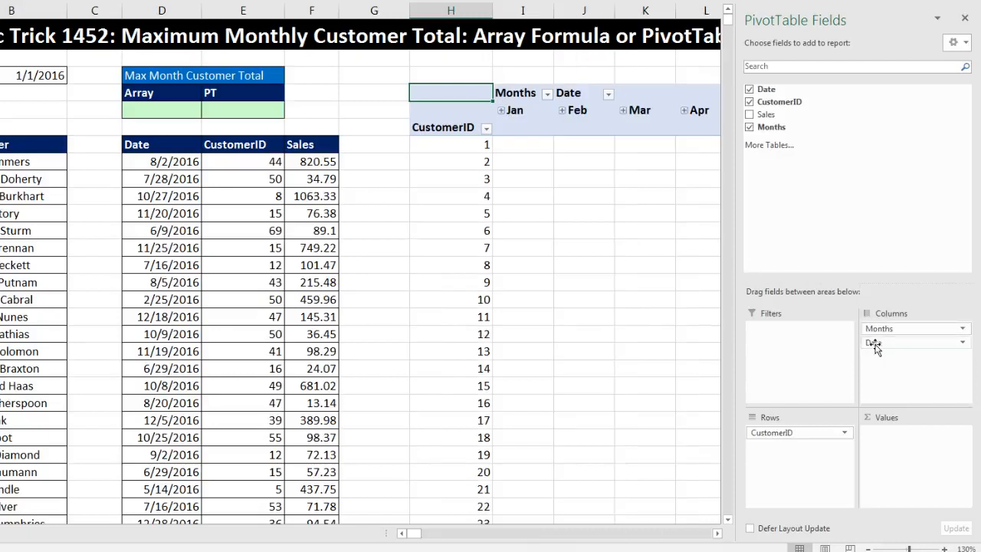
{"action": "left_click_drag", "start_coordinate": [875, 345], "coordinate": [877, 158]}
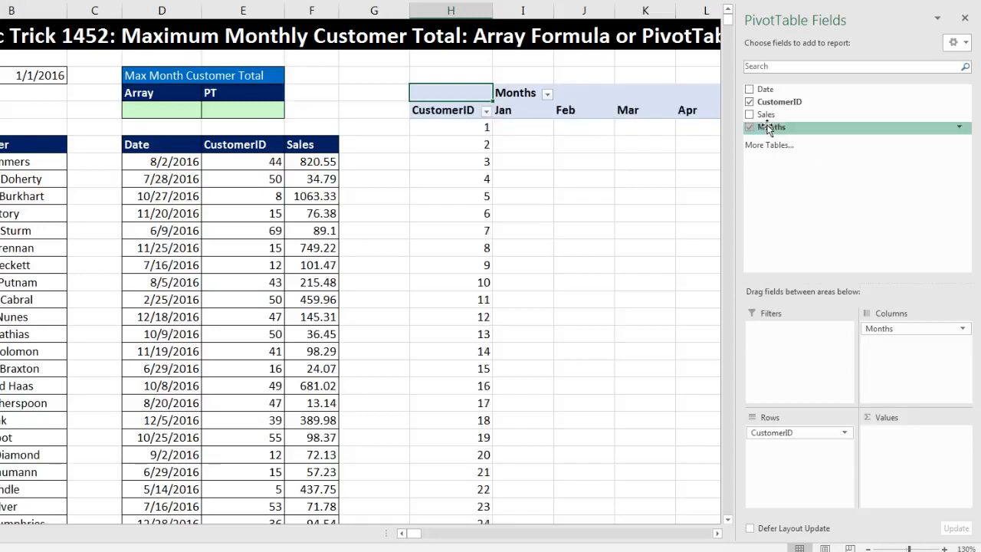
Step: Add Sales to the PivotTable values as a sum and give the values the Currency number format
{"action": "left_click_drag", "start_coordinate": [757, 117], "coordinate": [897, 458]}
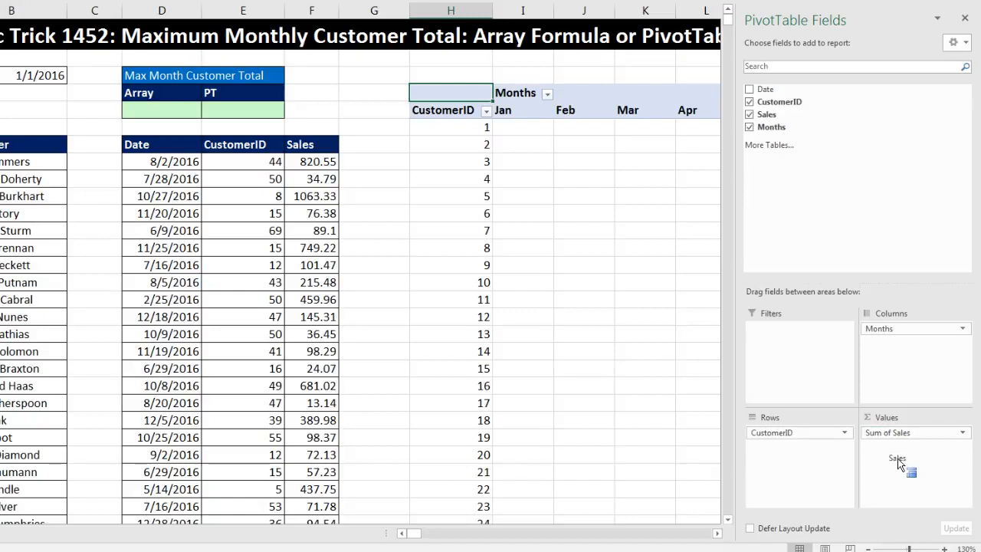
{"action": "right_click", "coordinate": [515, 128]}
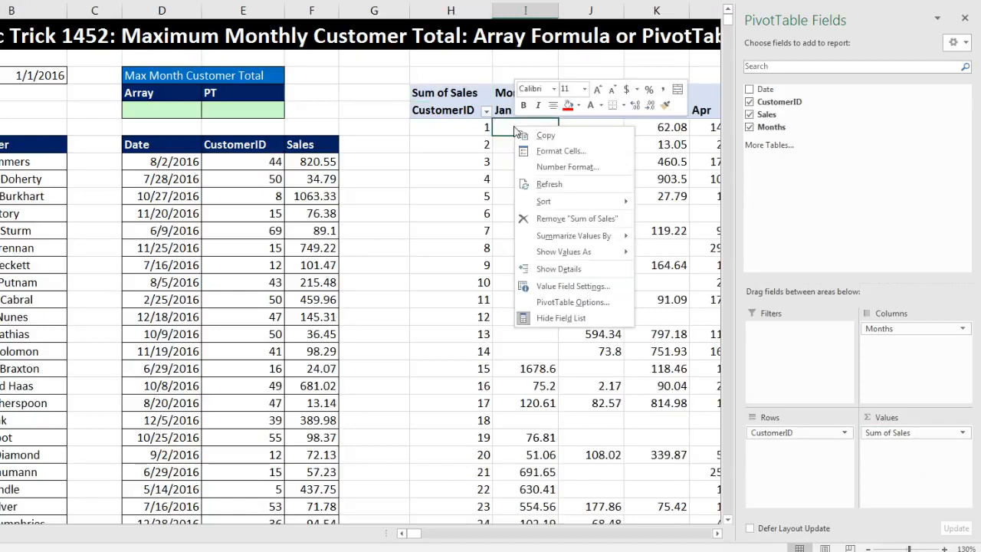
{"action": "left_click", "coordinate": [586, 168]}
{"action": "left_click", "coordinate": [442, 86]}
{"action": "left_click", "coordinate": [663, 302]}
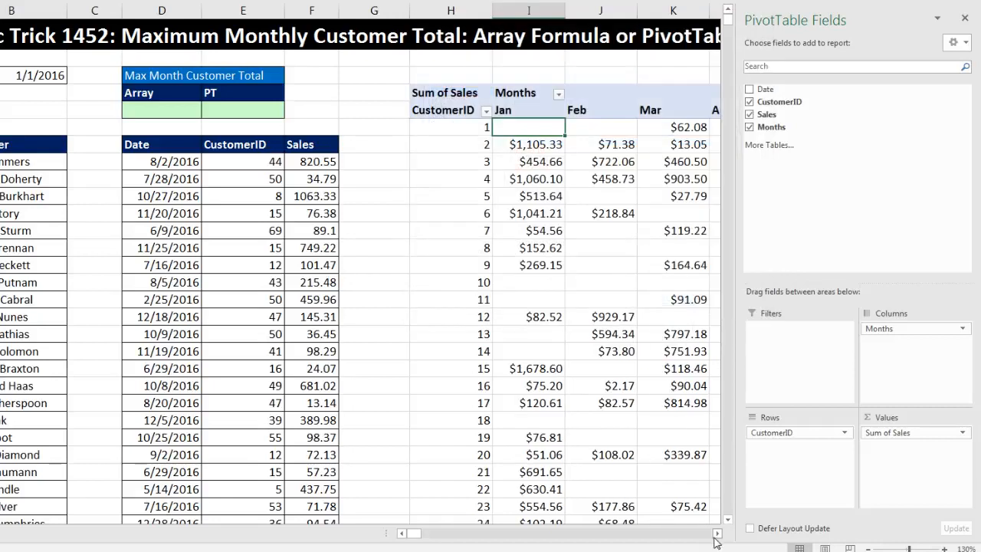
Step: Look through the PivotTable's customer totals across the month columns
{"action": "left_click_drag", "start_coordinate": [718, 534], "coordinate": [718, 534]}
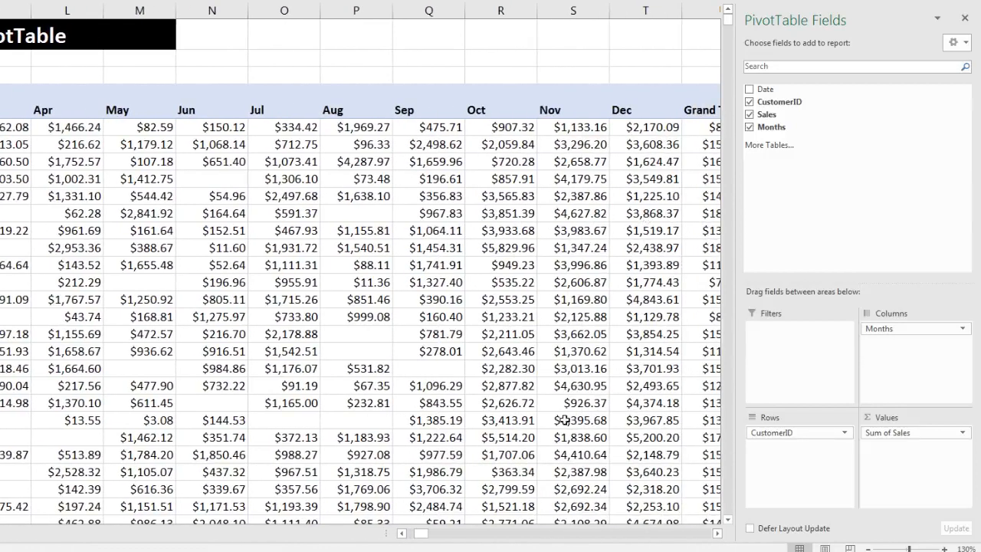
{"action": "left_click_drag", "start_coordinate": [401, 534], "coordinate": [402, 534]}
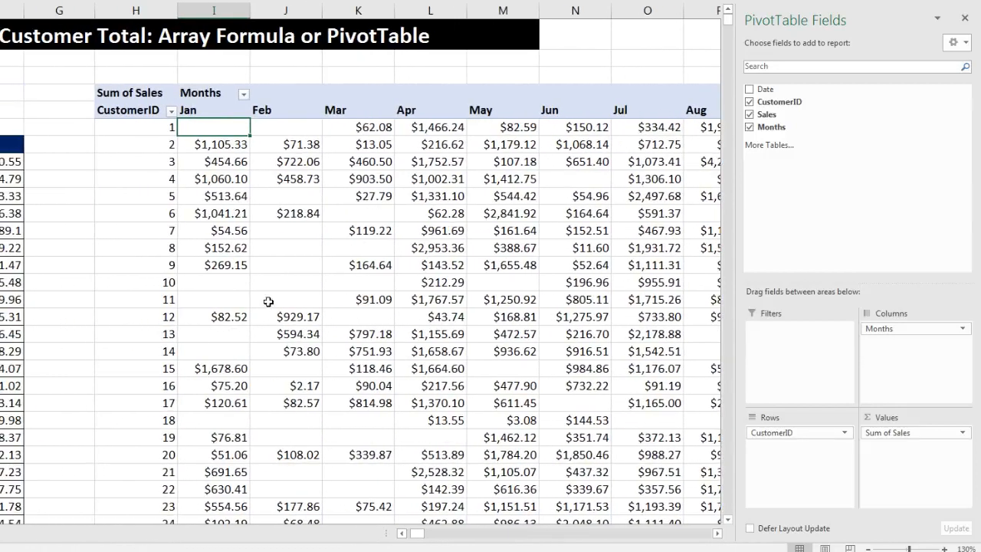
{"action": "left_click_drag", "start_coordinate": [220, 227], "coordinate": [655, 232]}
{"action": "left_click", "coordinate": [304, 249]}
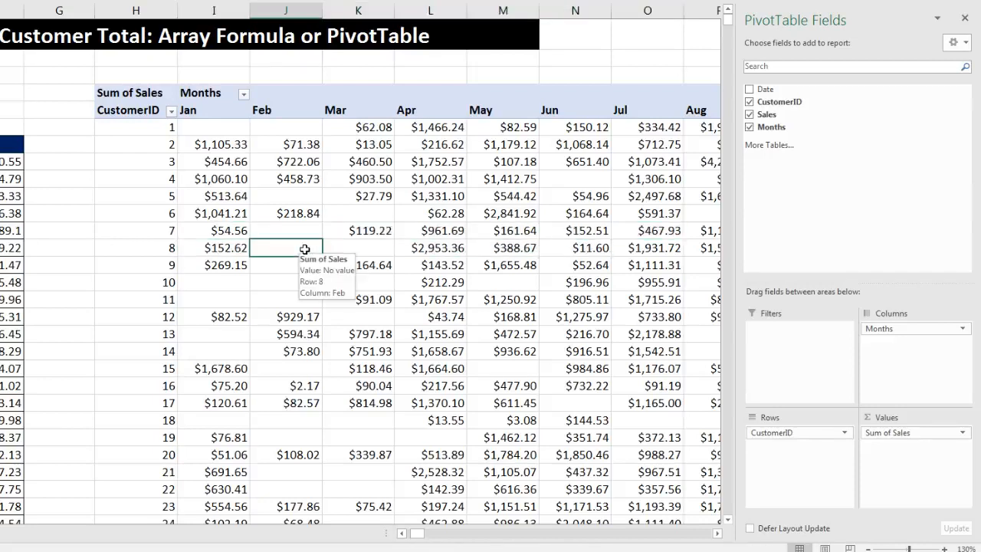
Step: Enter the formula =MAX(I6:T86) in the PT result cell E5, covering the PivotTable's monthly totals without the grand totals
{"action": "left_click_drag", "start_coordinate": [421, 534], "coordinate": [407, 534]}
{"action": "left_click", "coordinate": [237, 107]}
{"action": "scroll", "coordinate": [230, 105], "scroll_direction": "down", "scroll_amount": 1}
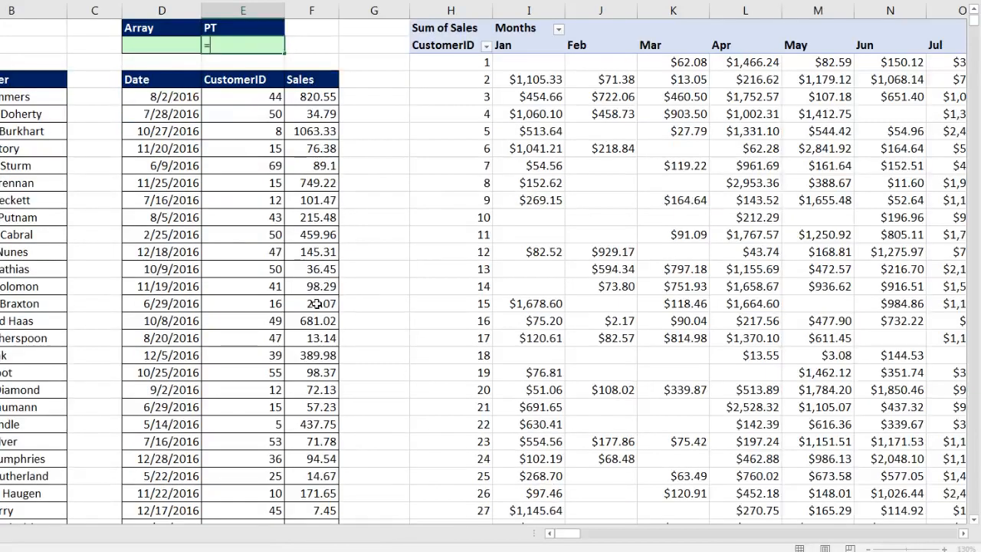
{"action": "type", "text": "=max"}
{"action": "key", "text": "Tab"}
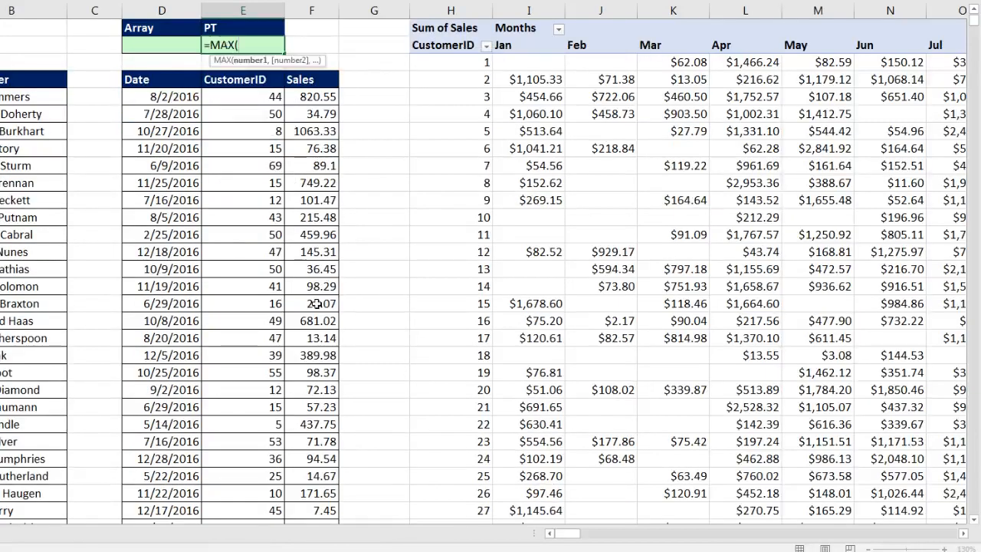
{"action": "left_click_drag", "start_coordinate": [526, 68], "coordinate": [49, 464]}
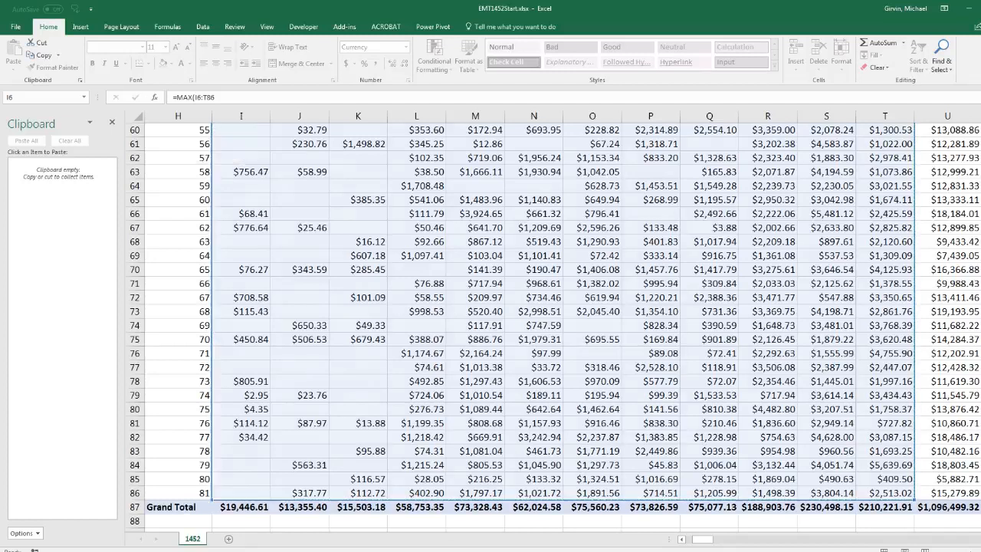
{"action": "key", "text": "shift+Return"}
{"action": "left_click_drag", "start_coordinate": [706, 540], "coordinate": [696, 542]}
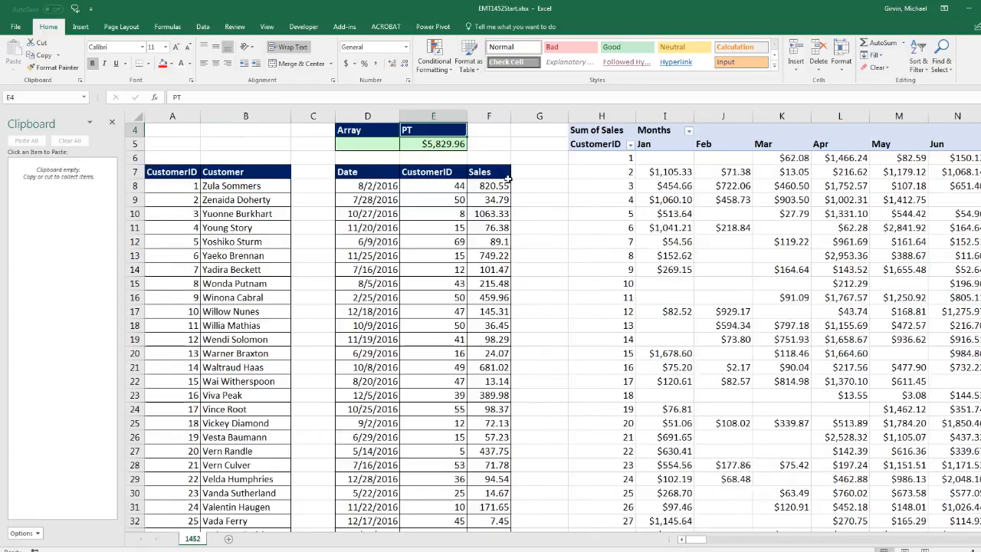
Step: Inspect the range used by the MAX formula in E5 and the PivotTable's monthly customer totals
{"action": "double_click", "coordinate": [426, 144]}
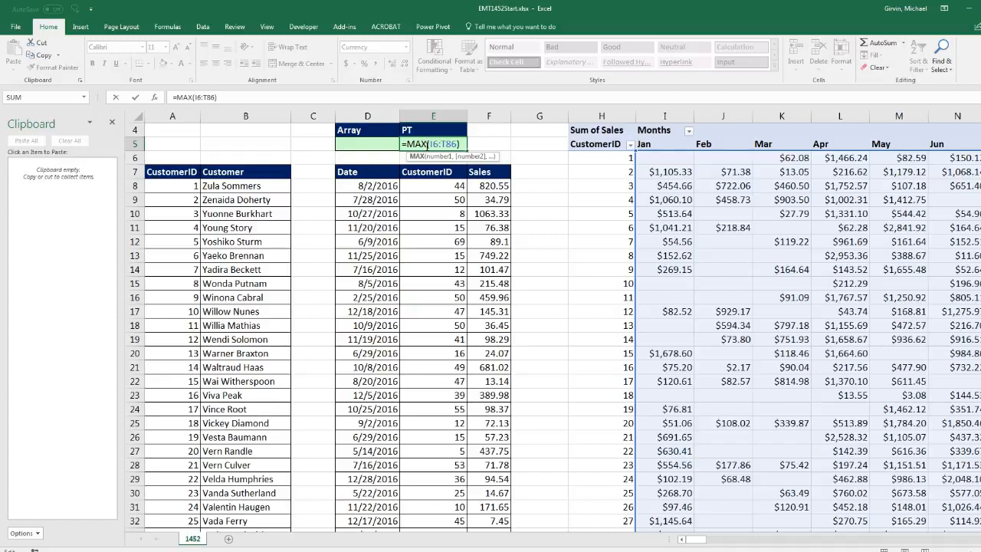
{"action": "key", "text": "ctrl+Return"}
{"action": "left_click_drag", "start_coordinate": [680, 544], "coordinate": [680, 542]}
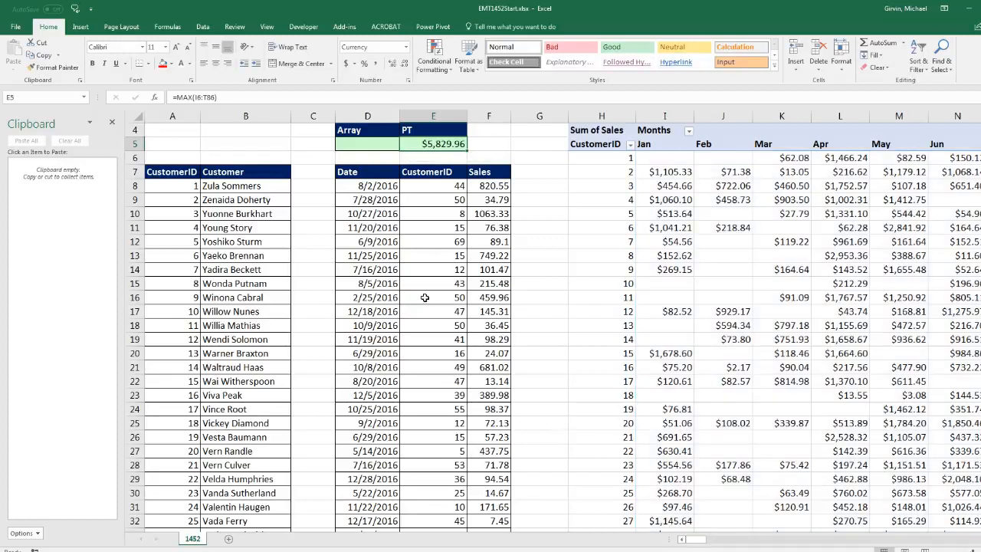
{"action": "scroll", "coordinate": [446, 326], "scroll_direction": "up", "scroll_amount": 1}
{"action": "left_click", "coordinate": [369, 201]}
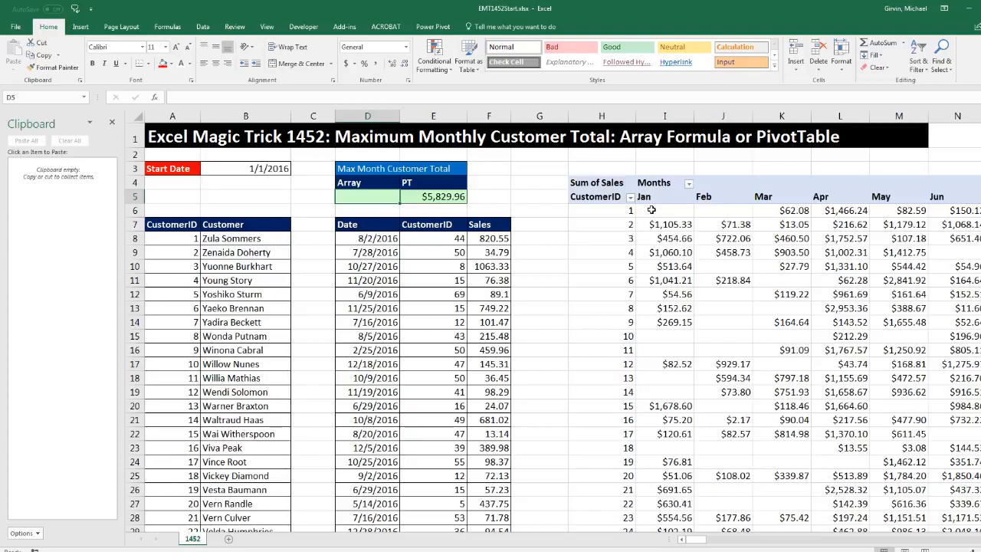
{"action": "left_click", "coordinate": [728, 225]}
{"action": "left_click", "coordinate": [793, 238]}
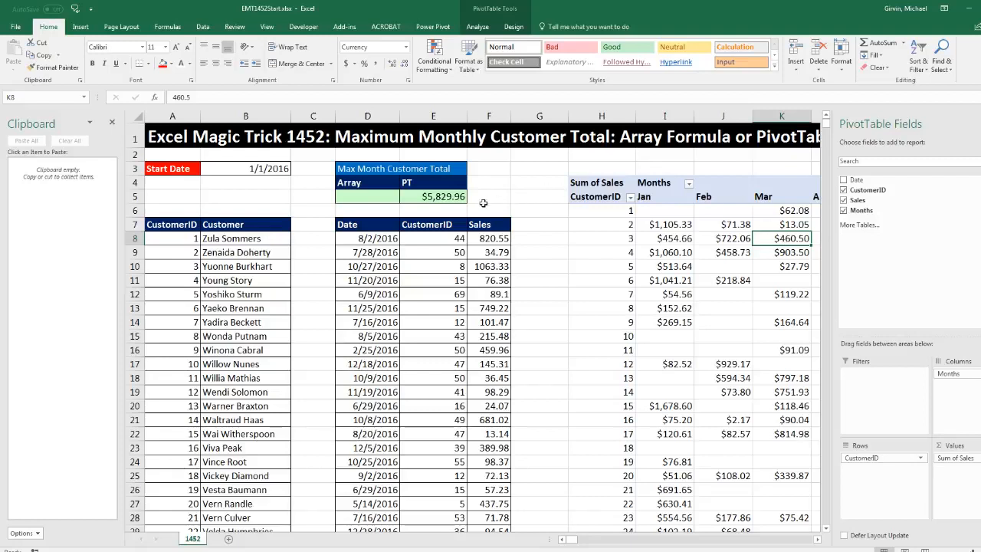
{"action": "left_click", "coordinate": [716, 226]}
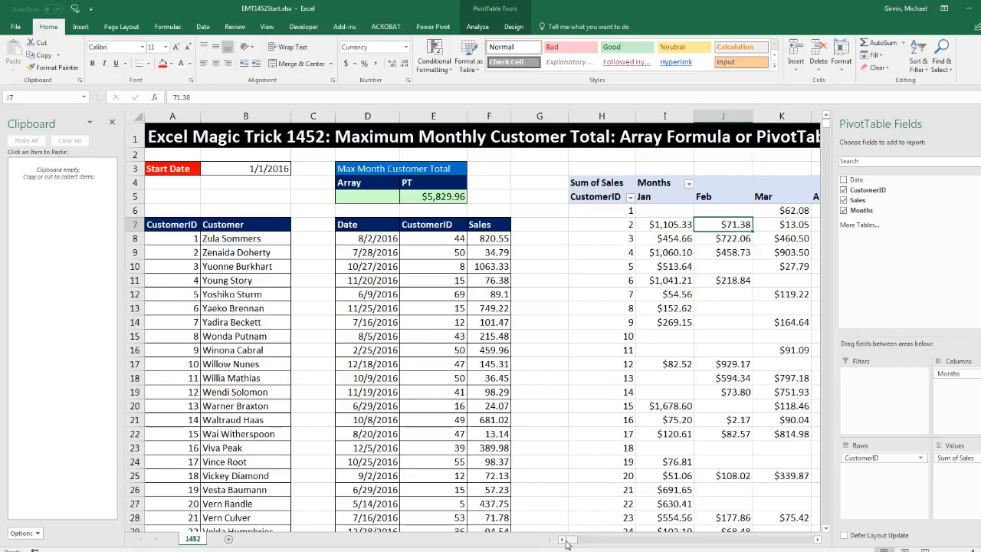
Step: Close the Clipboard pane and start a SUMIFS formula in the Array result cell D5 with the Sales amounts F8:F3663 as the sum range
{"action": "left_click", "coordinate": [369, 203]}
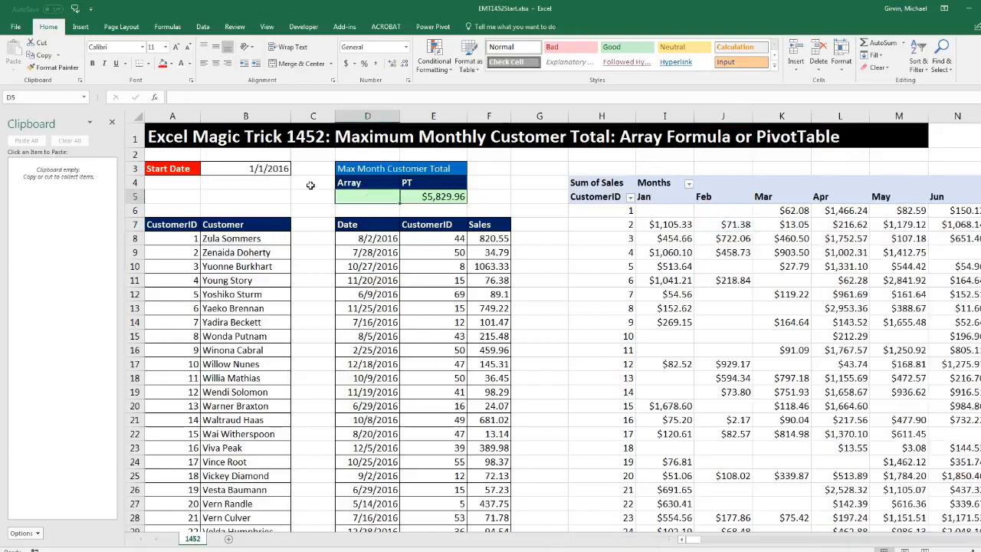
{"action": "left_click", "coordinate": [112, 122]}
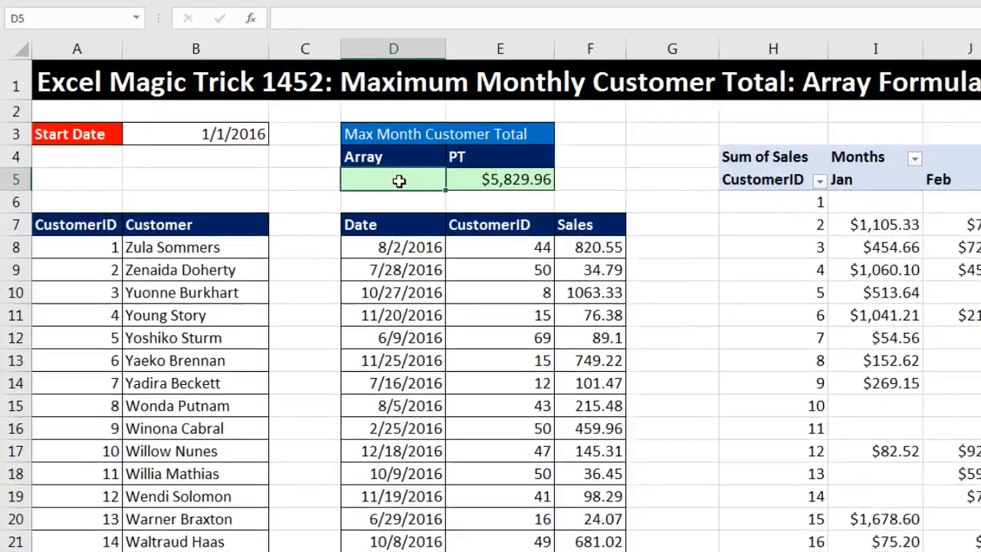
{"action": "type", "text": "=sumifs"}
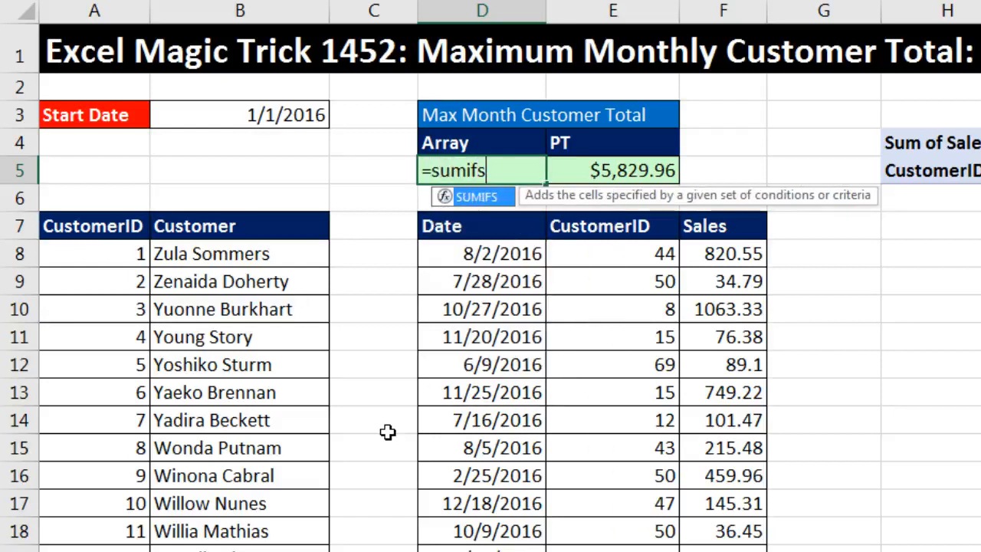
{"action": "key", "text": "Tab"}
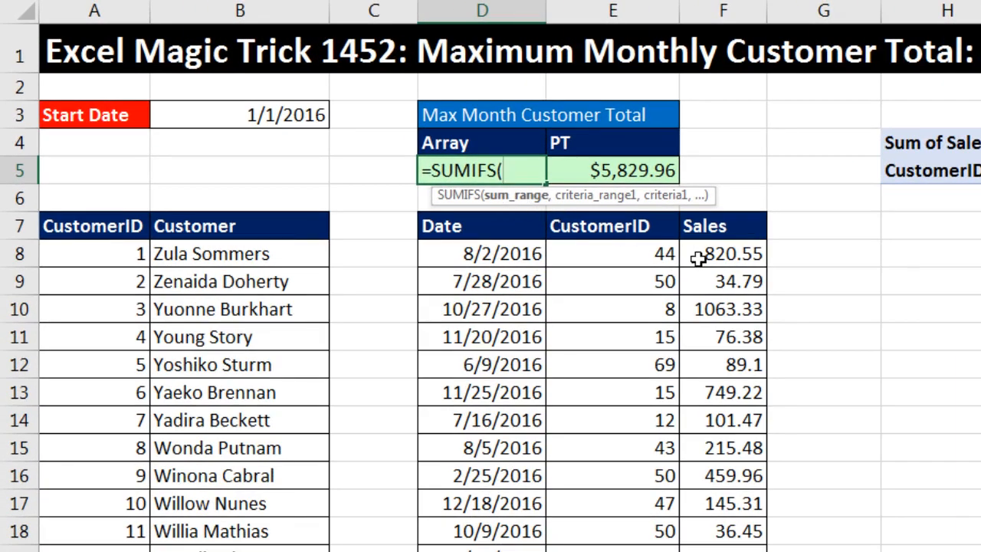
{"action": "left_click", "coordinate": [702, 259]}
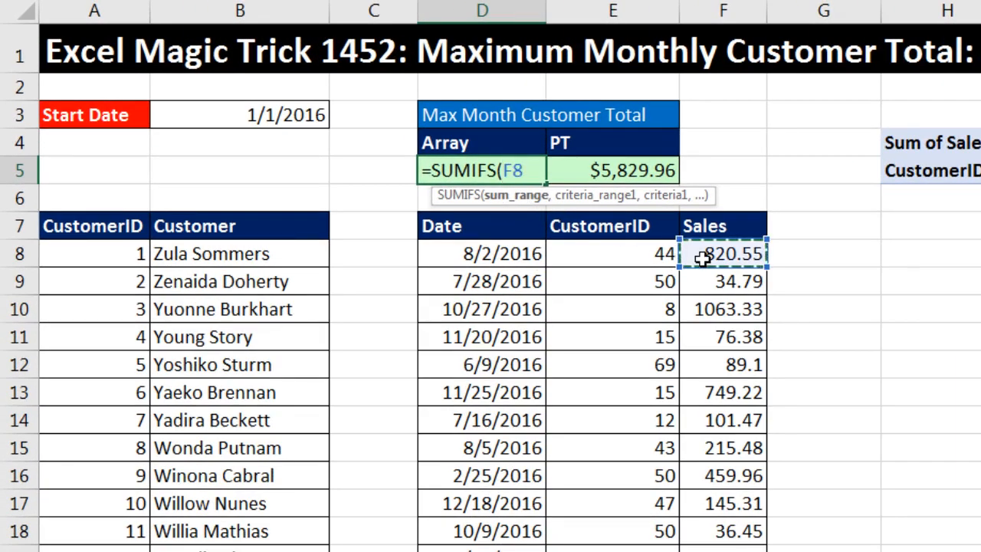
{"action": "key", "text": "ctrl+shift+Down"}
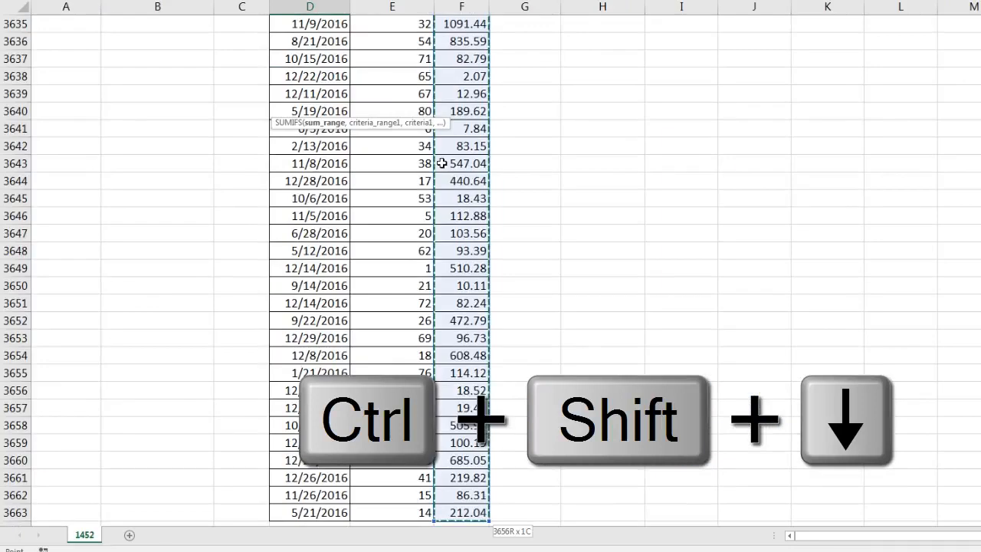
{"action": "key", "text": "ctrl+BackSpace"}
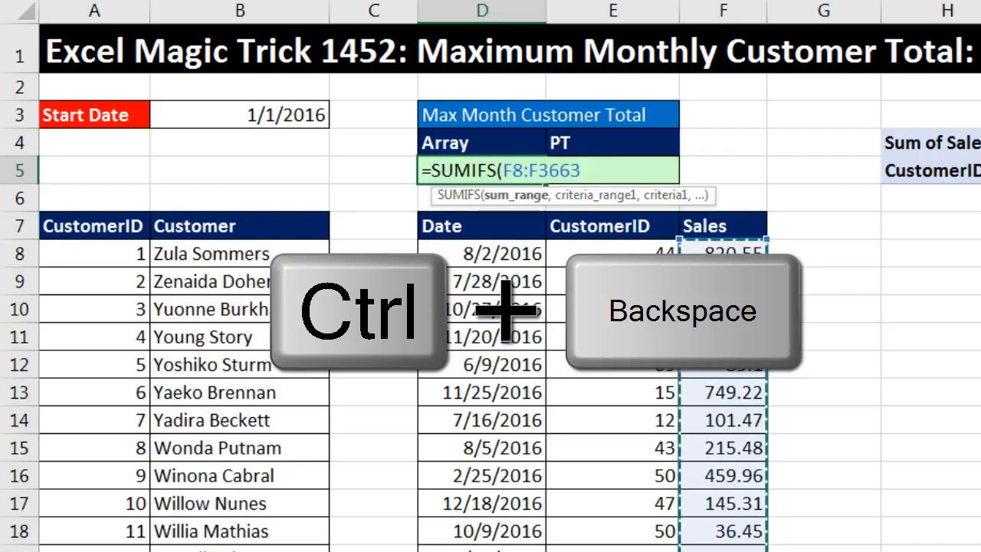
{"action": "type", "text": ","}
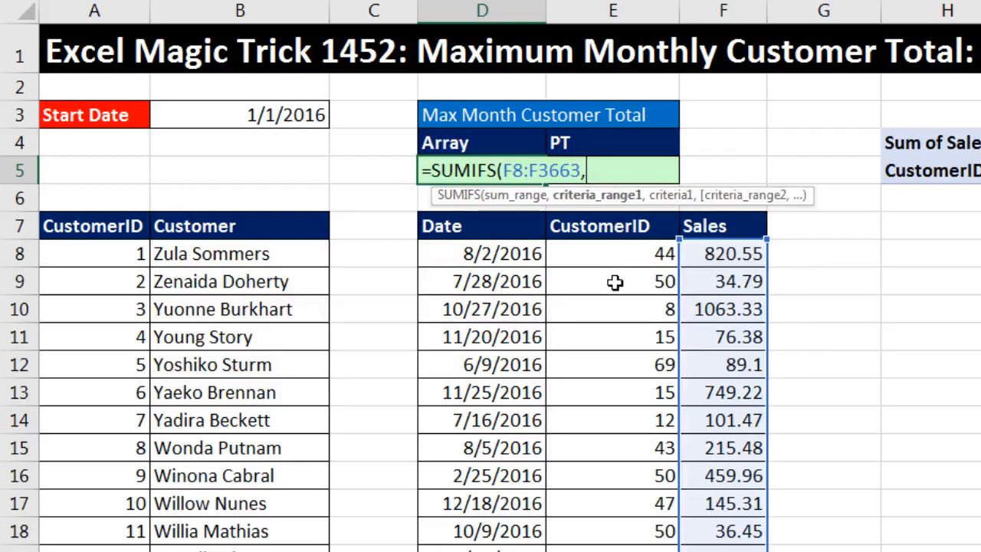
Step: Complete the SUMIFS formula with the CustomerID column E8:E3663 as the criteria range and the first customer ID, A8, as the criterion
{"action": "left_click", "coordinate": [577, 259]}
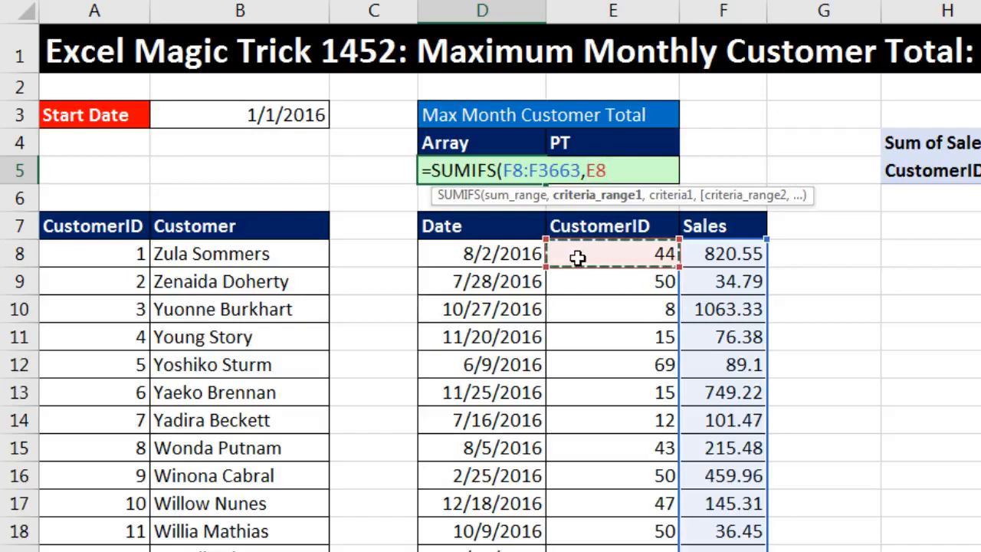
{"action": "key", "text": "ctrl+shift+Down"}
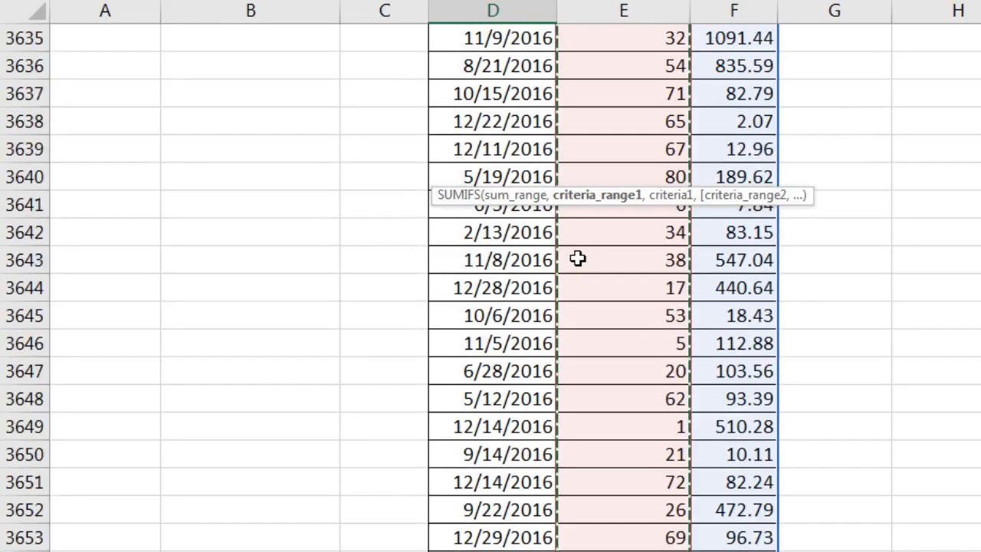
{"action": "key", "text": "ctrl+BackSpace"}
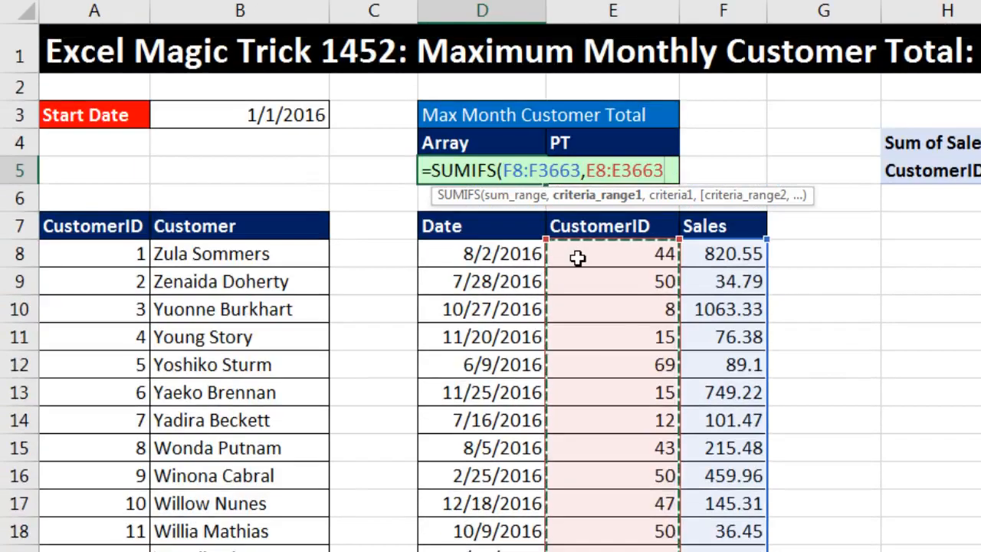
{"action": "type", "text": ","}
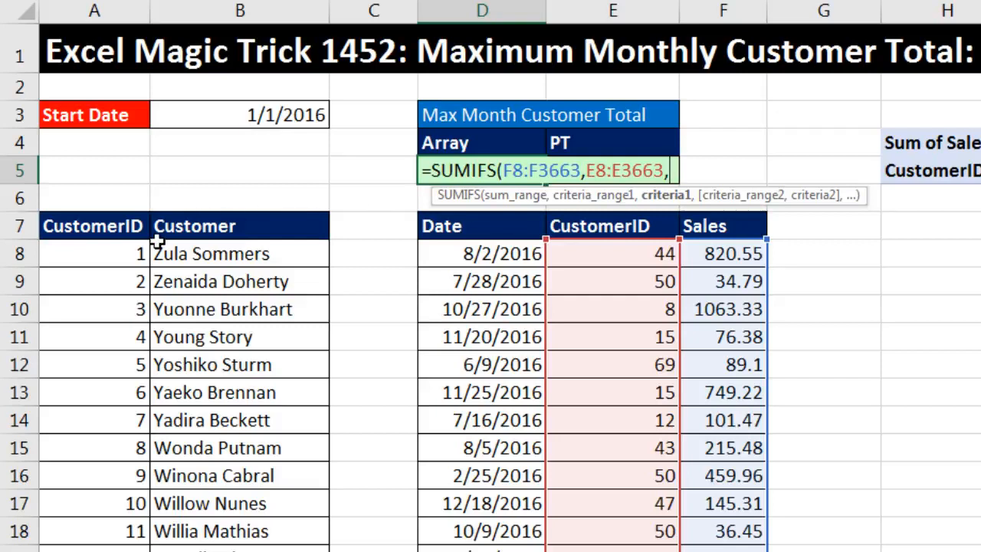
{"action": "left_click", "coordinate": [134, 252]}
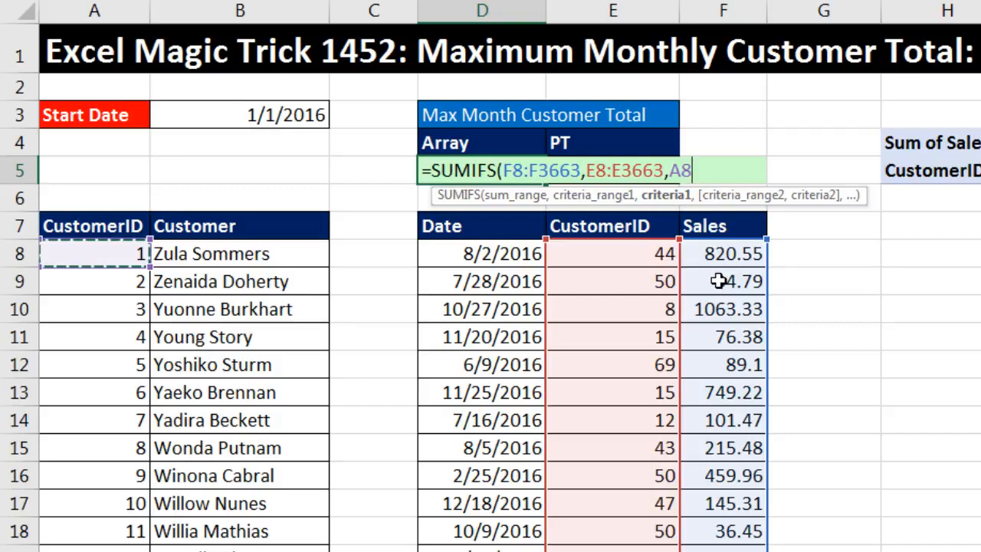
{"action": "type", "text": ")"}
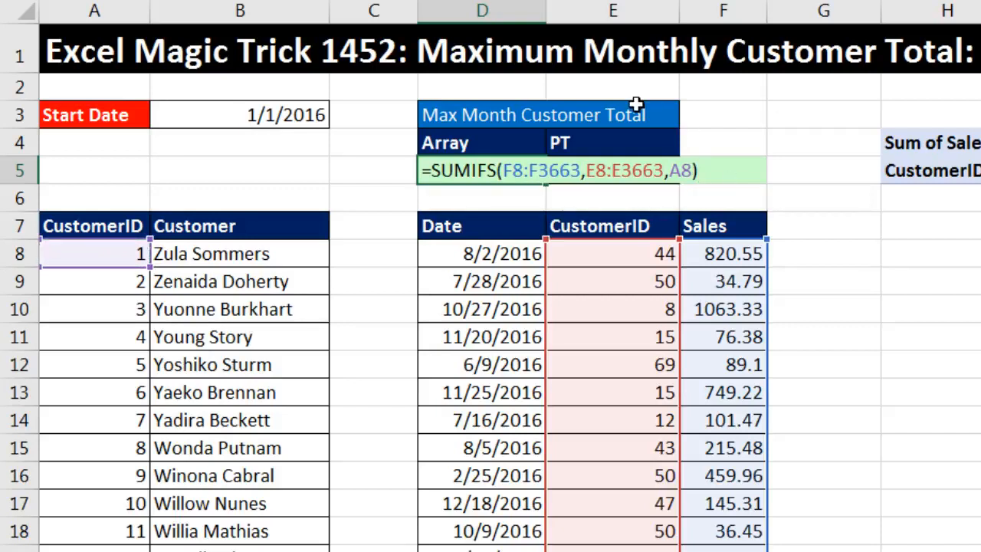
Step: Evaluate the single-customer SUMIFS formula in place to preview its total, and restore the formula
{"action": "left_click", "coordinate": [685, 165]}
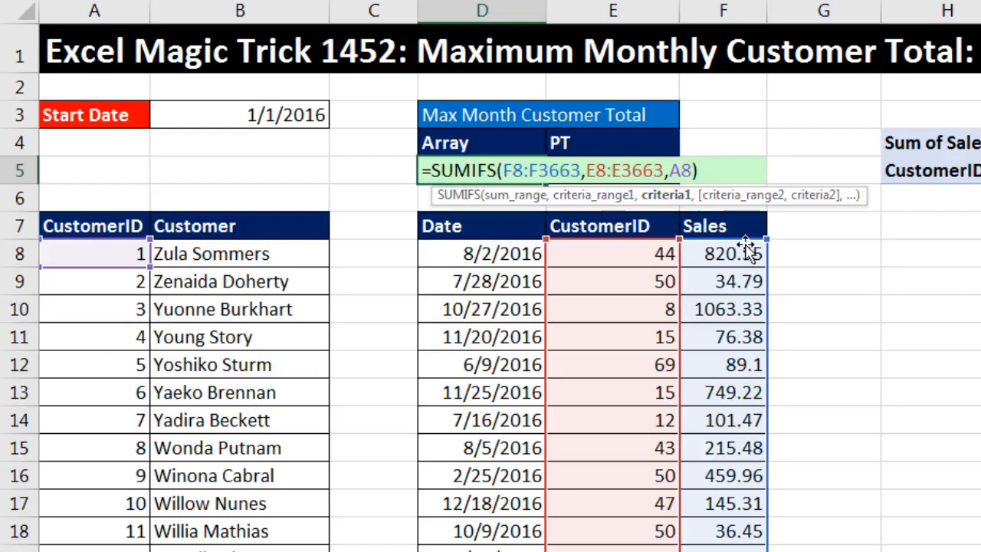
{"action": "left_click", "coordinate": [719, 175]}
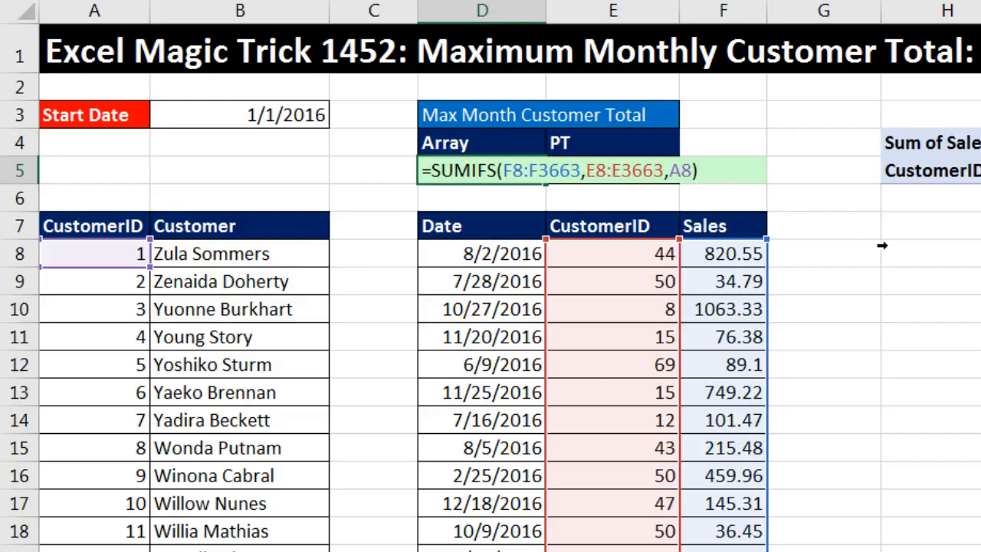
{"action": "key", "text": "F9"}
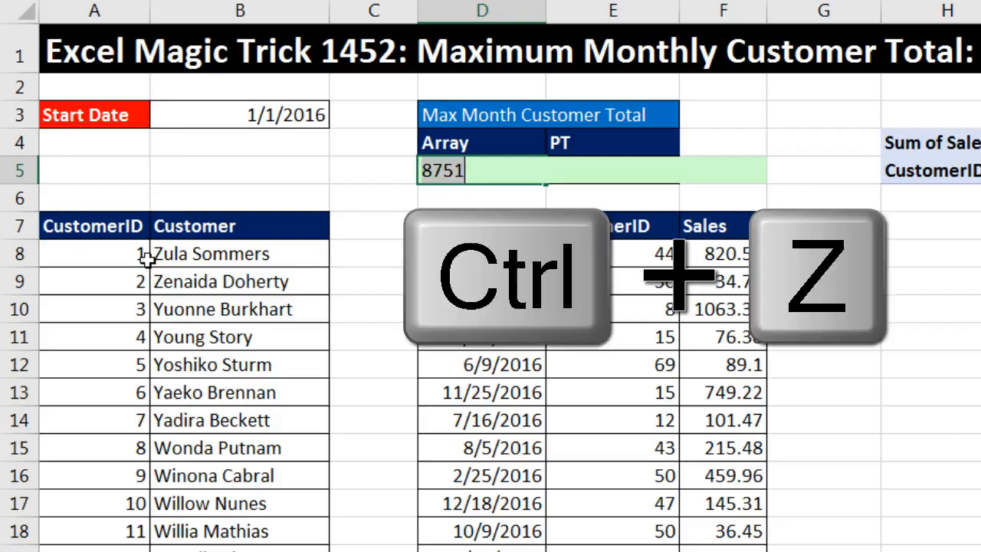
{"action": "key", "text": "ctrl+z"}
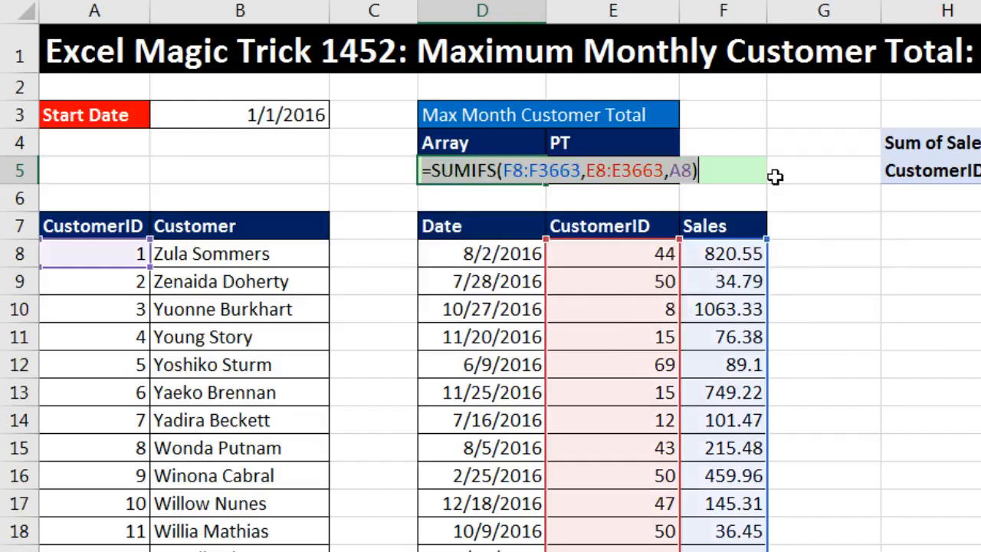
Step: Replace the A8 criterion in the SUMIFS formula with the full customer ID list A8:A88
{"action": "double_click", "coordinate": [684, 171]}
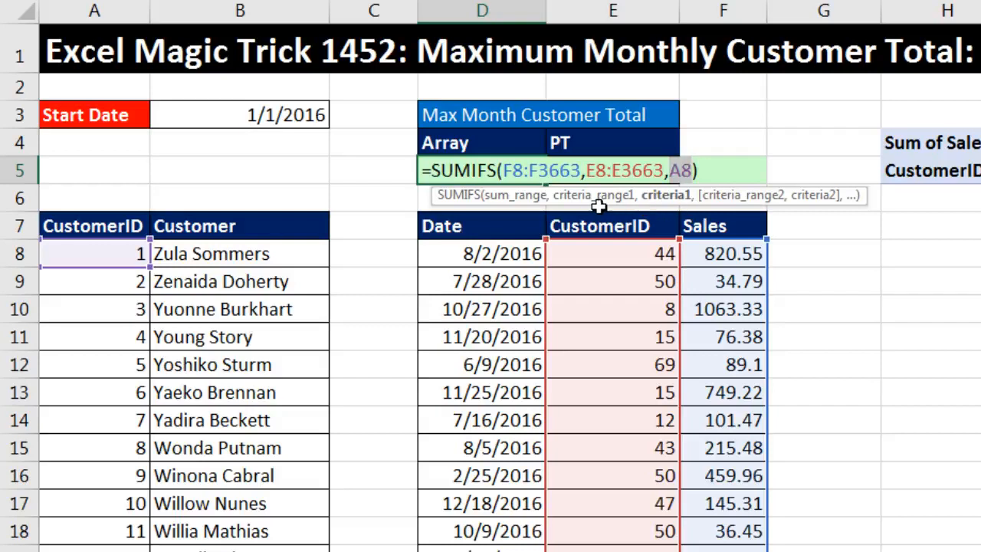
{"action": "left_click", "coordinate": [78, 254]}
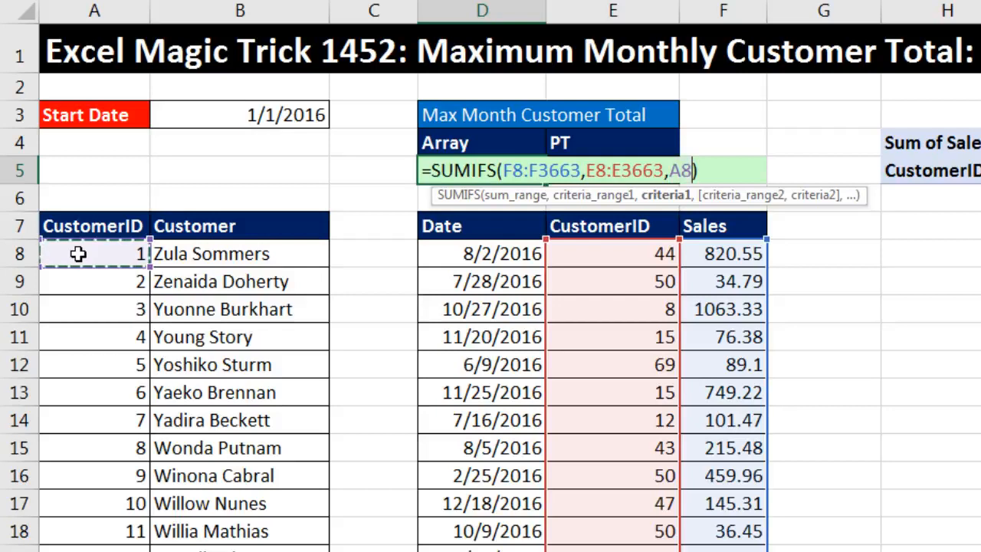
{"action": "key", "text": "ctrl+shift+Down"}
{"action": "scroll", "coordinate": [83, 257], "scroll_direction": "up", "scroll_amount": 20}
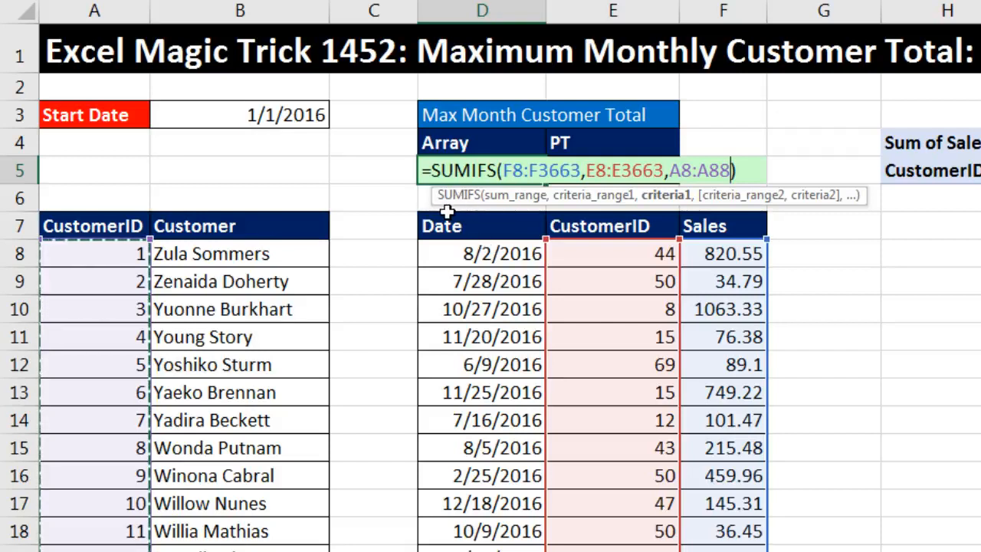
Step: Preview the array of customer totals from the SUMIFS formula, restore the formula, and enter it in D5
{"action": "left_click", "coordinate": [666, 197]}
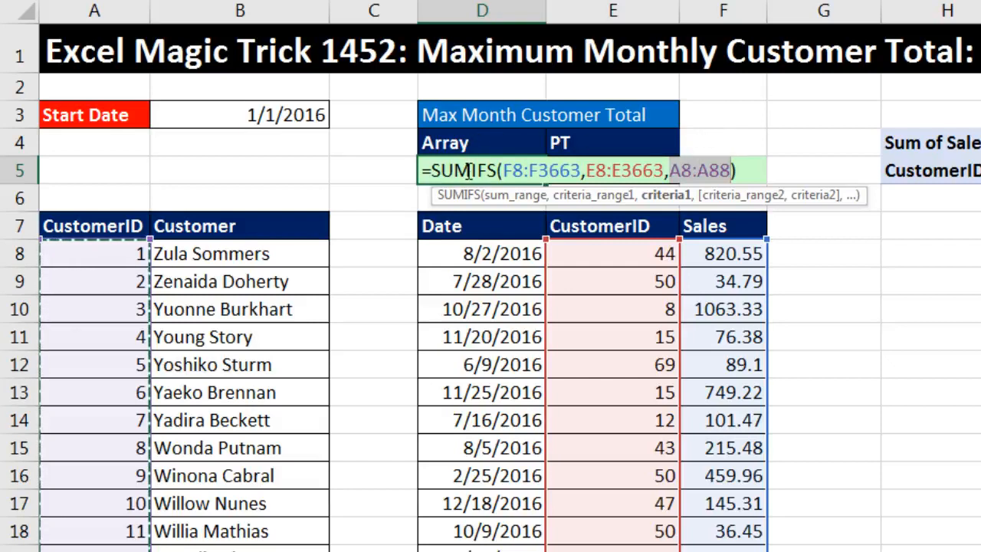
{"action": "left_click", "coordinate": [751, 170]}
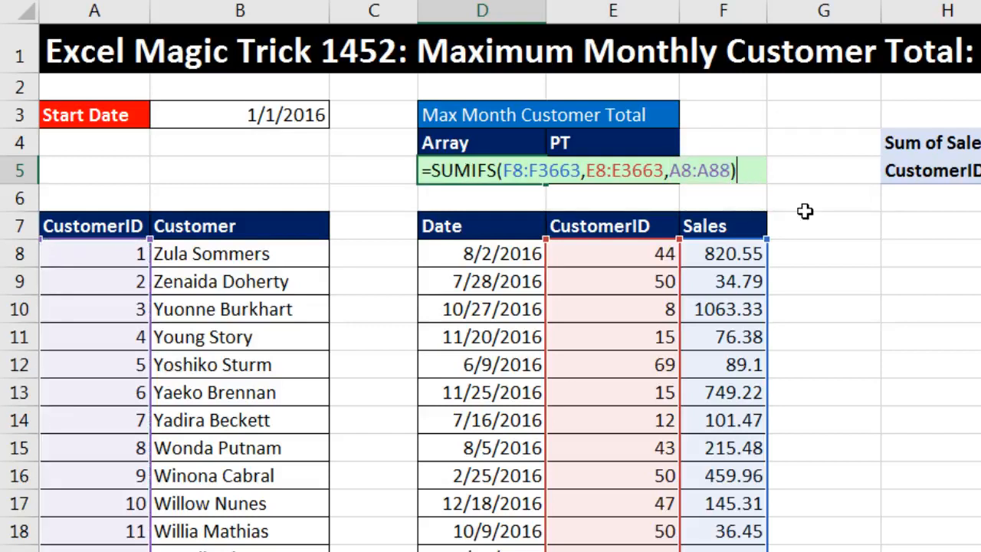
{"action": "key", "text": "F9"}
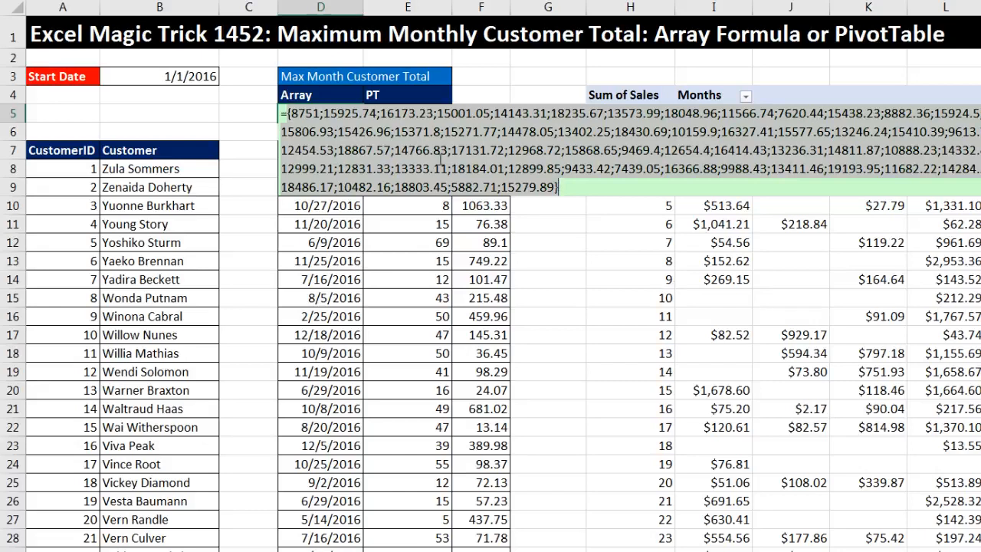
{"action": "key", "text": "ctrl+z"}
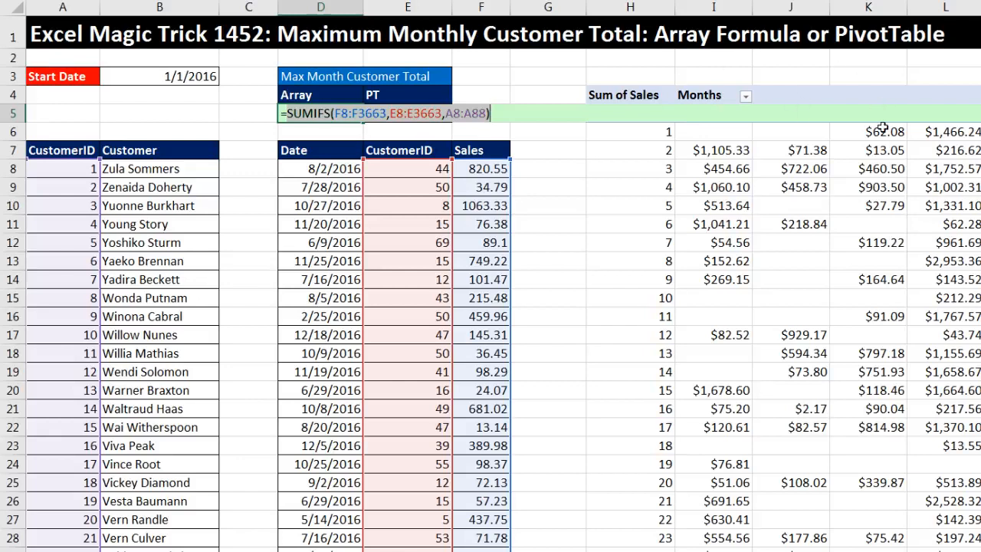
{"action": "left_click", "coordinate": [470, 114]}
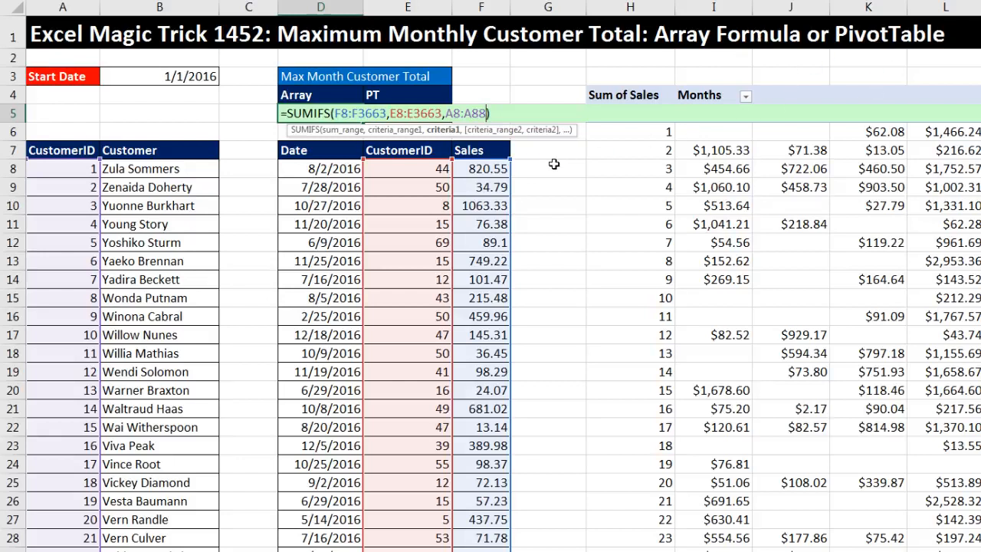
{"action": "key", "text": "Return"}
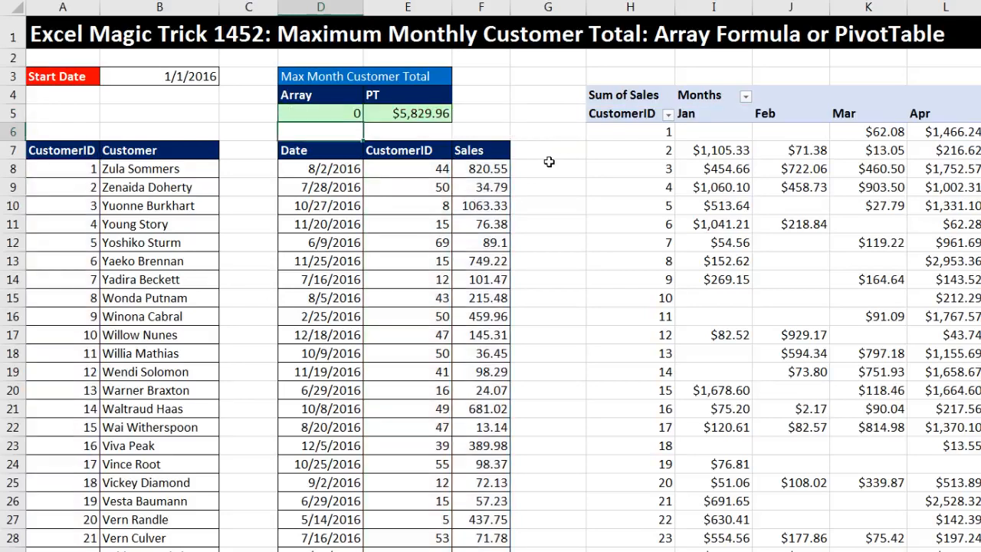
Step: Write the formula =EDATE(B3,0) in G8 using the start date, preview its serial number, and restore the formula
{"action": "left_click", "coordinate": [132, 113]}
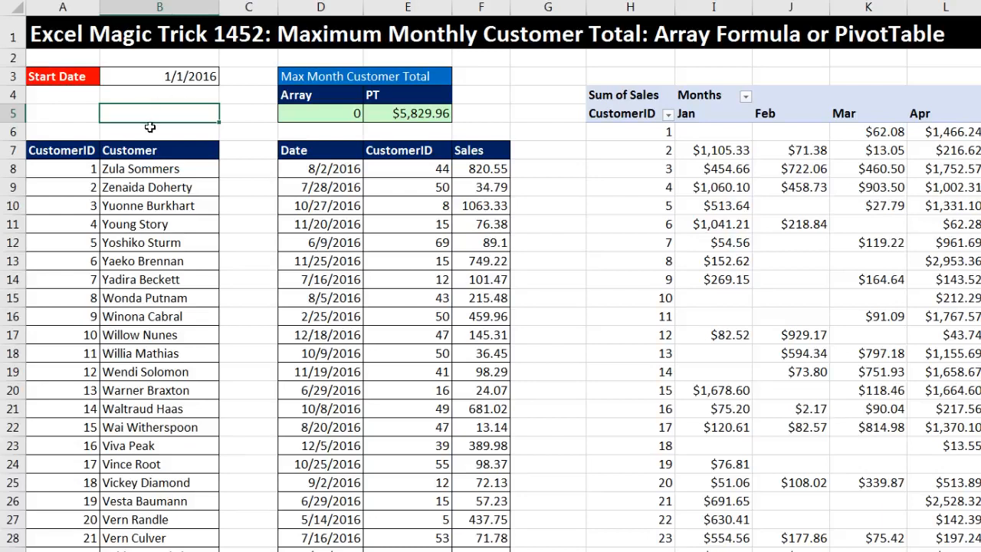
{"action": "left_click", "coordinate": [545, 165]}
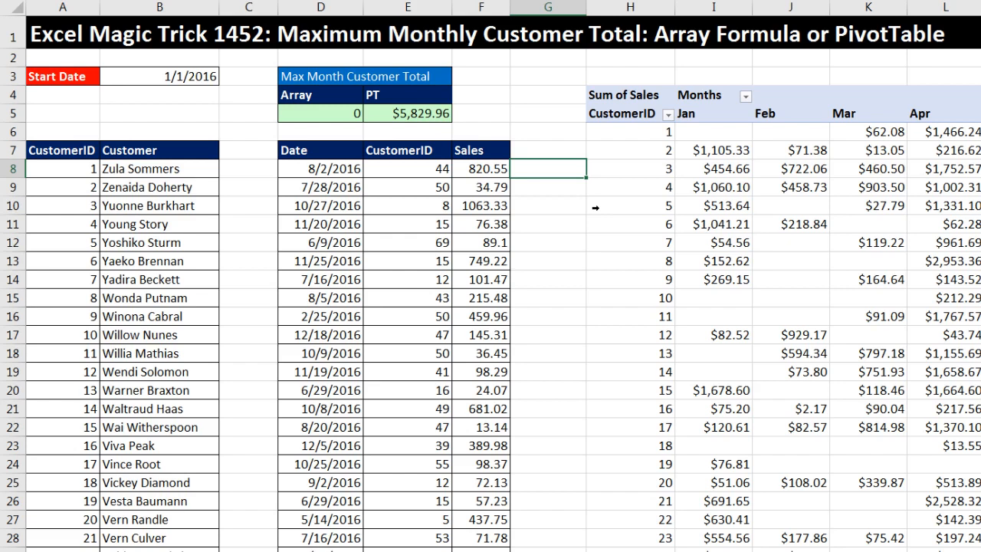
{"action": "type", "text": "=ed"}
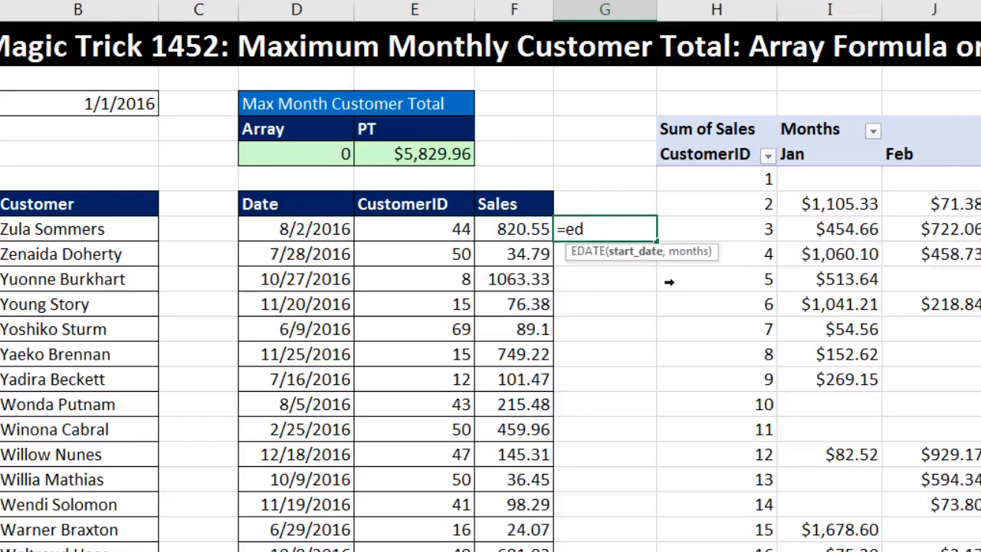
{"action": "key", "text": "Tab"}
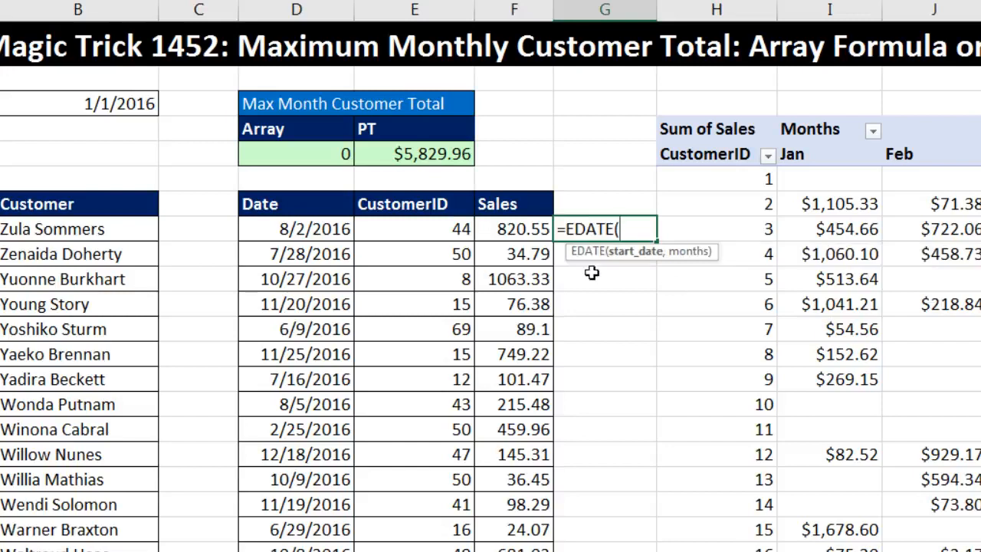
{"action": "left_click", "coordinate": [58, 105]}
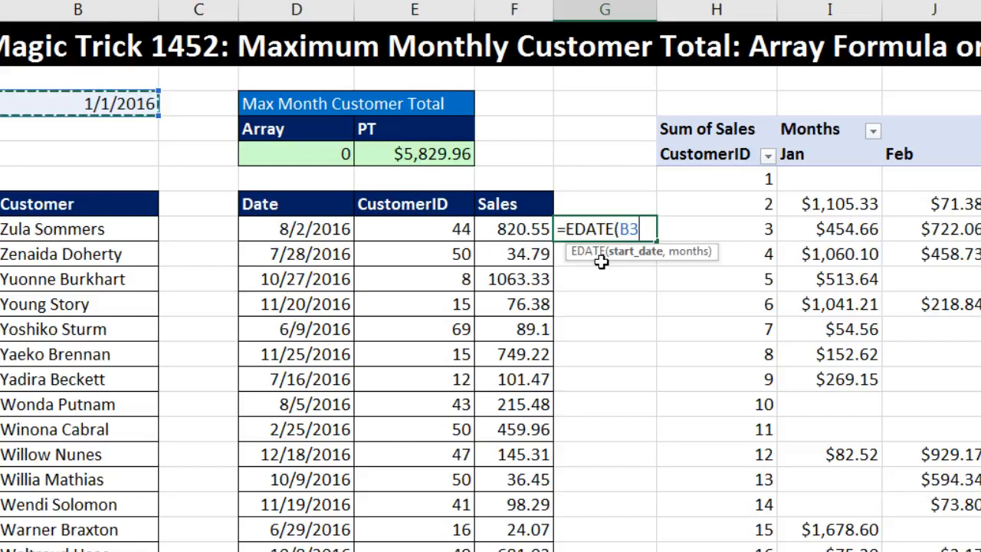
{"action": "type", "text": ",0"}
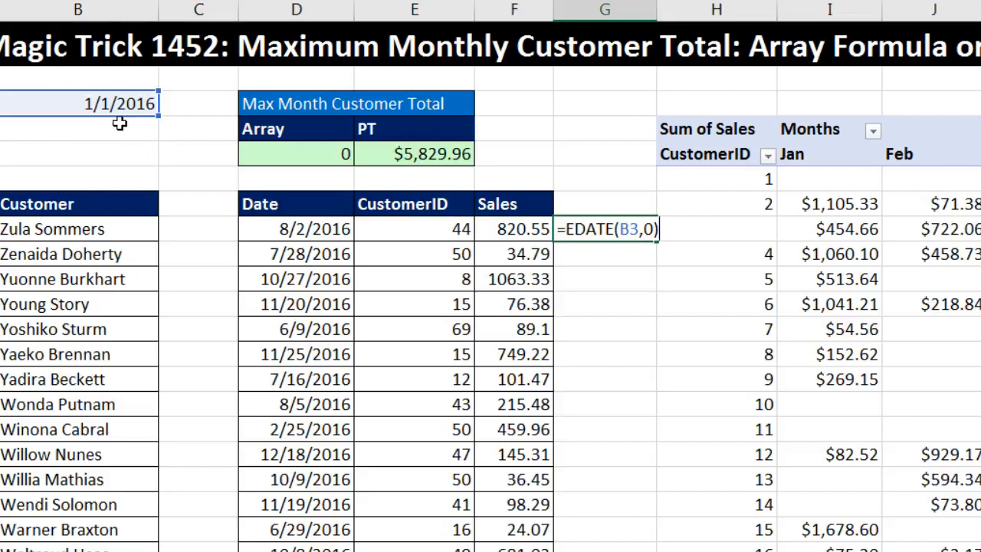
{"action": "key", "text": "F9"}
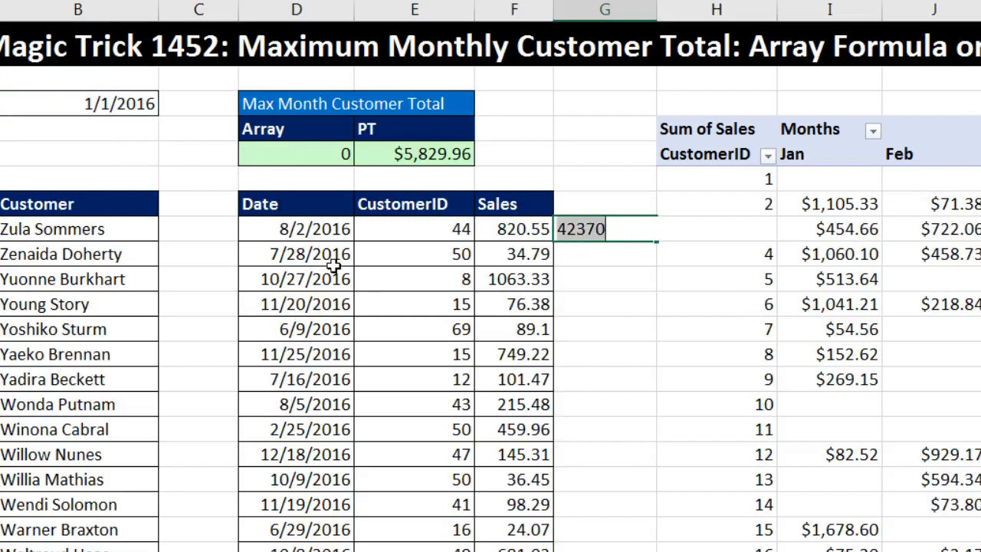
{"action": "key", "text": "ctrl+z"}
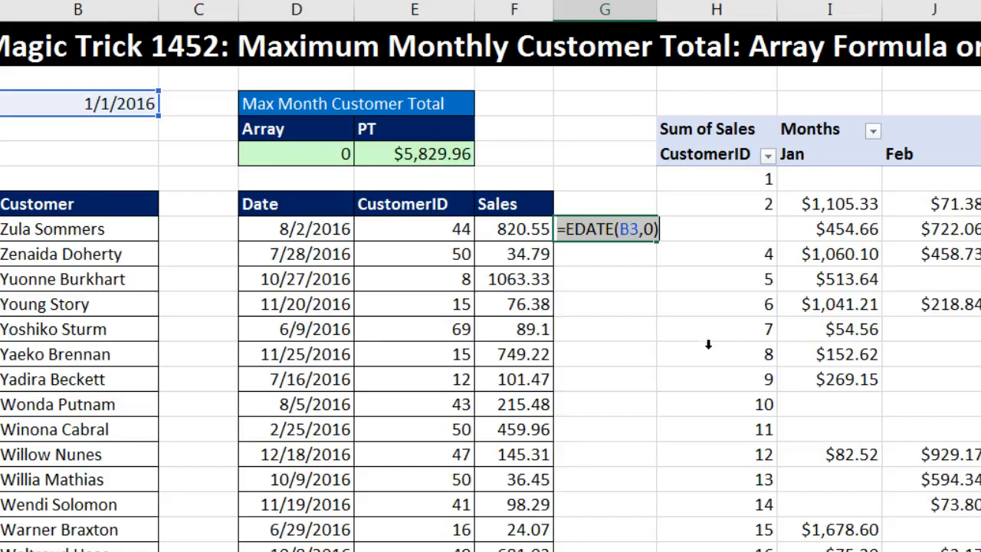
Step: Change the months argument of the EDATE formula in G8 to 1, preview its serial number, and restore the formula
{"action": "left_click", "coordinate": [648, 228]}
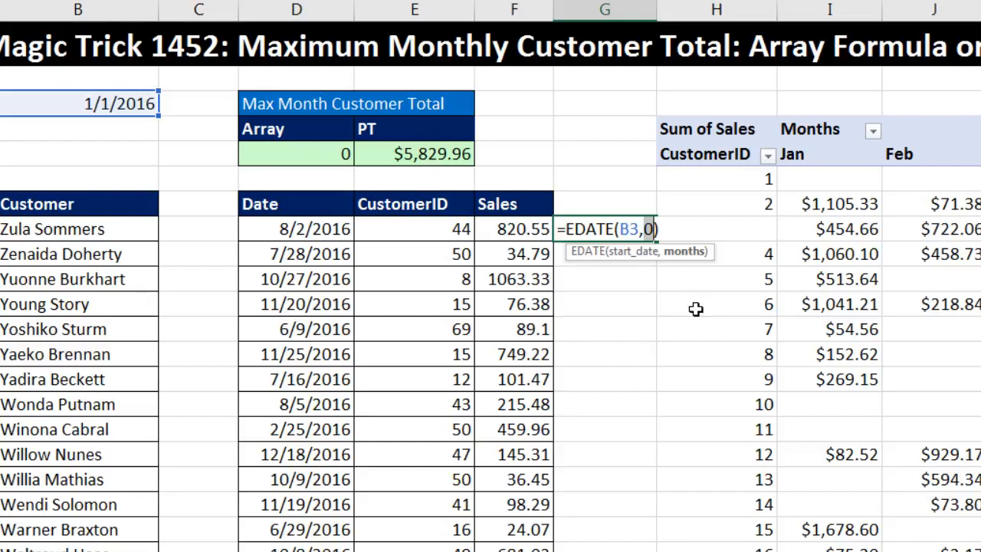
{"action": "left_click", "coordinate": [682, 229]}
{"action": "key", "text": "ctrl+Return"}
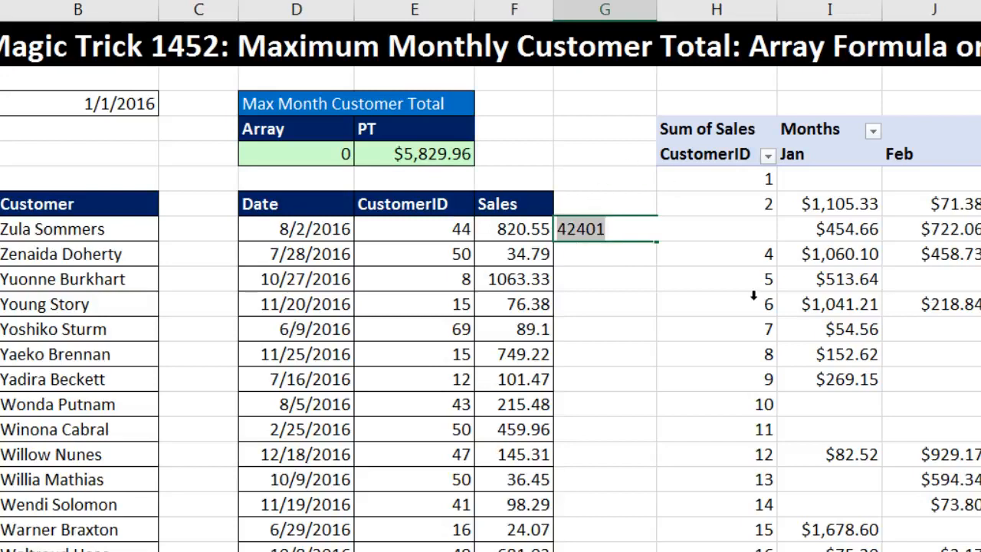
{"action": "key", "text": "F2"}
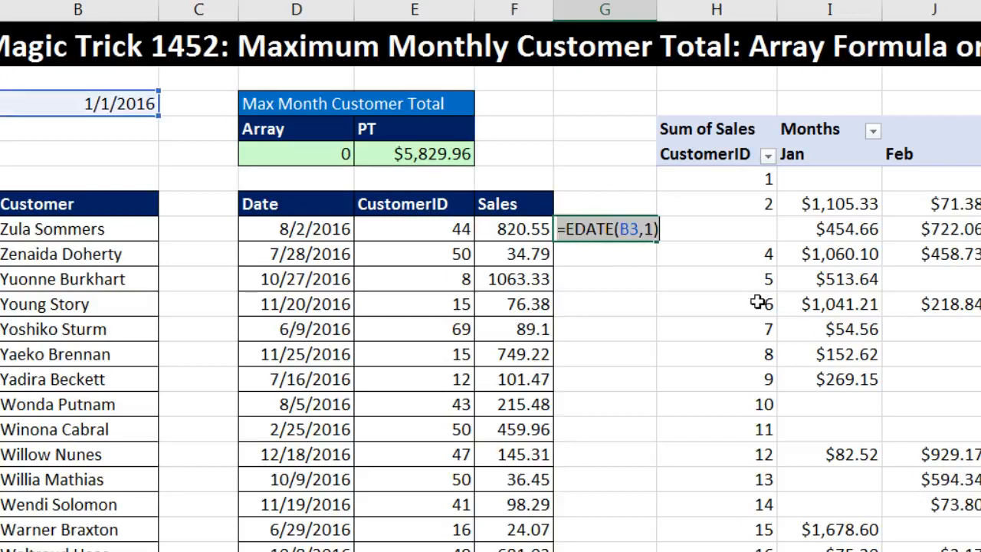
Step: Replace the months argument of EDATE with the array constant {0,1}, preview the resulting dates, and restore the formula
{"action": "left_click", "coordinate": [647, 230]}
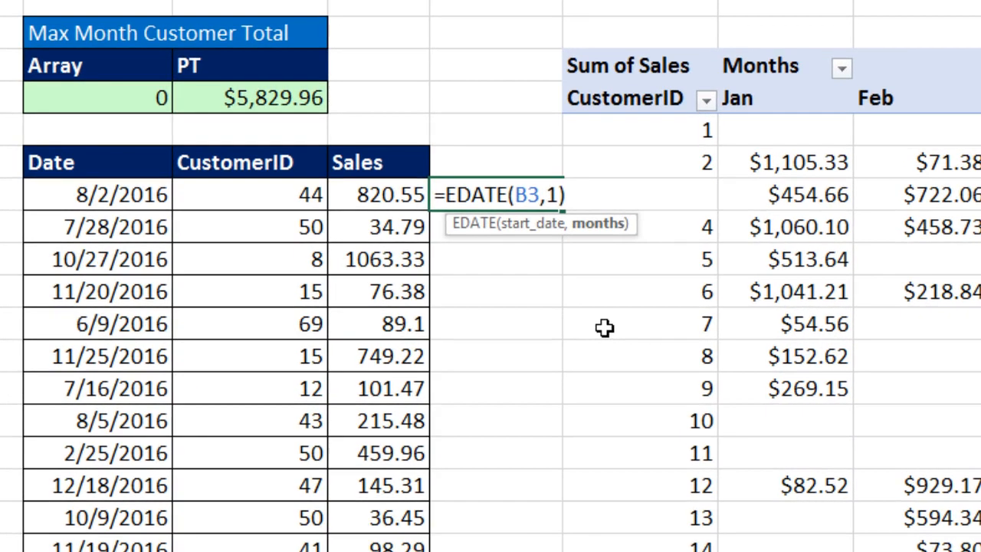
{"action": "key", "text": "Delete"}
{"action": "type", "text": "{0,1}"}
{"action": "key", "text": "F9"}
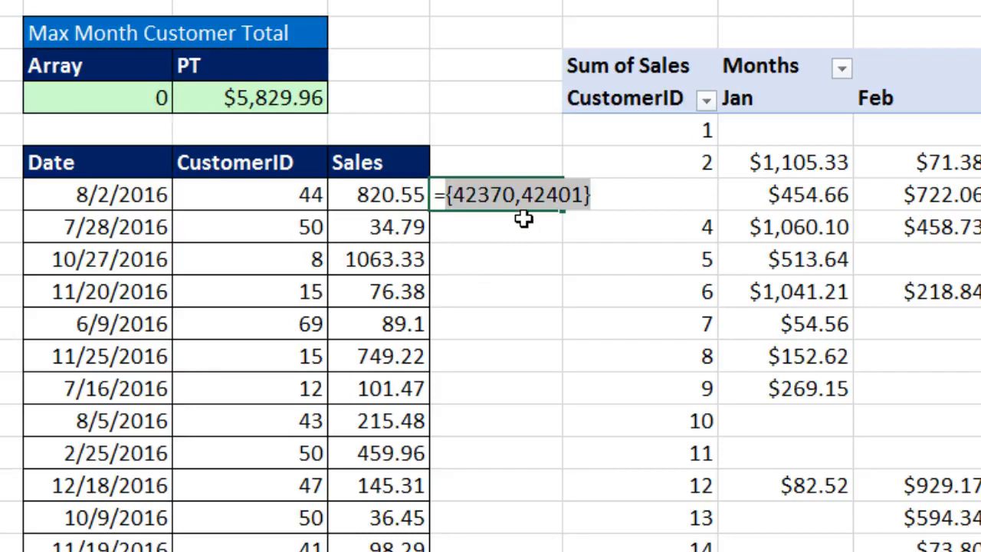
{"action": "key", "text": "ctrl+z"}
Step: Change the array constant to the vertical form {0;1}, preview the resulting dates, and restore the formula
{"action": "left_click", "coordinate": [575, 196]}
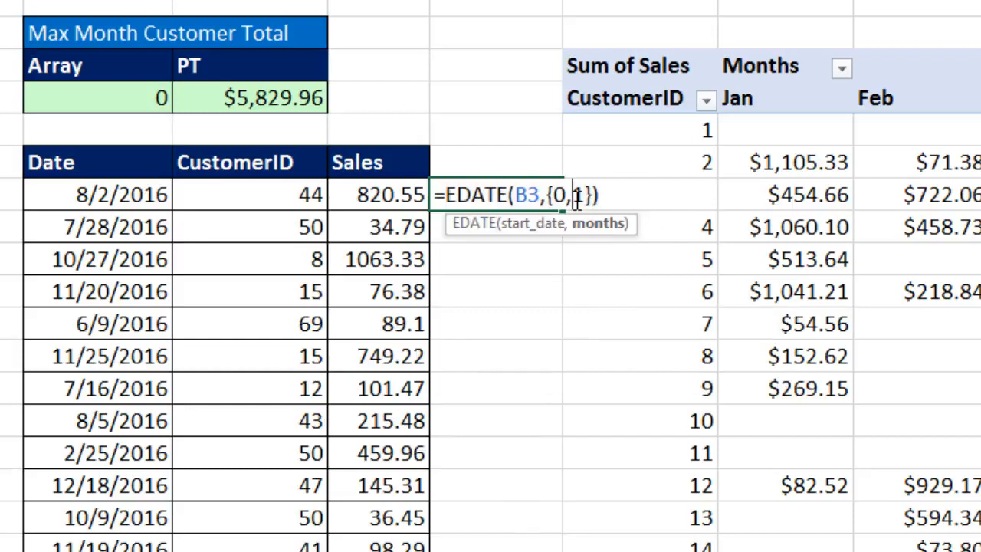
{"action": "key", "text": "BackSpace"}
{"action": "type", "text": ";"}
{"action": "key", "text": "BackSpace"}
{"action": "type", "text": ";"}
{"action": "key", "text": "End"}
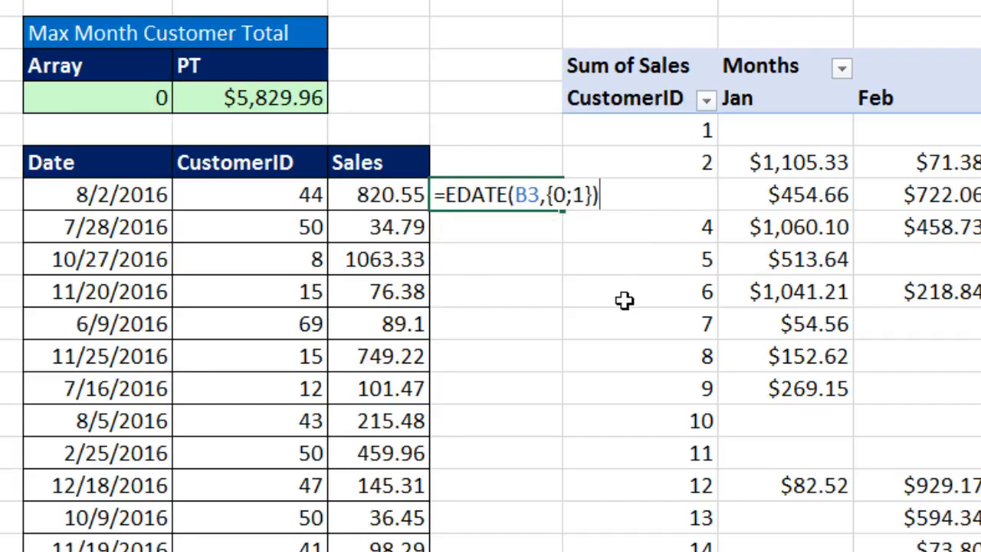
{"action": "key", "text": "F9"}
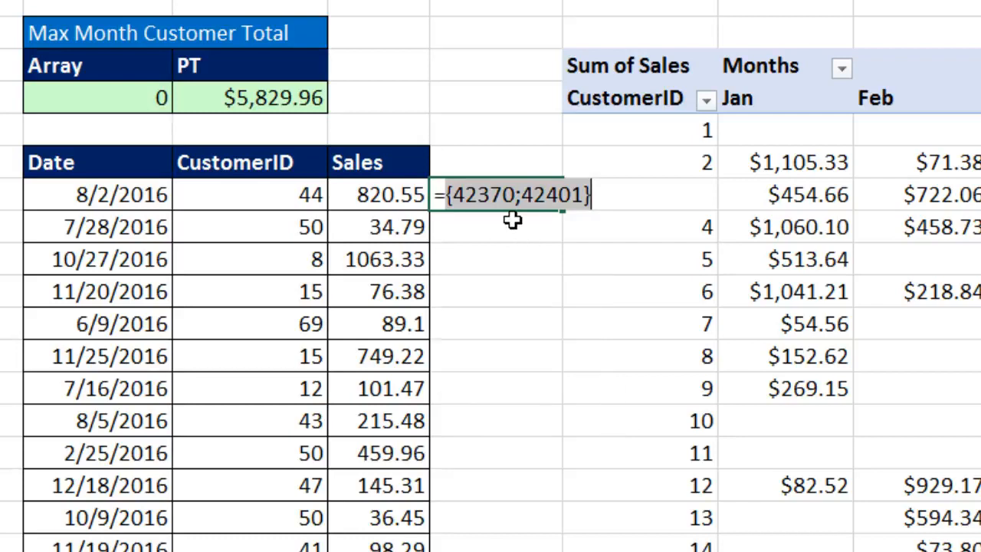
{"action": "key", "text": "ctrl+z"}
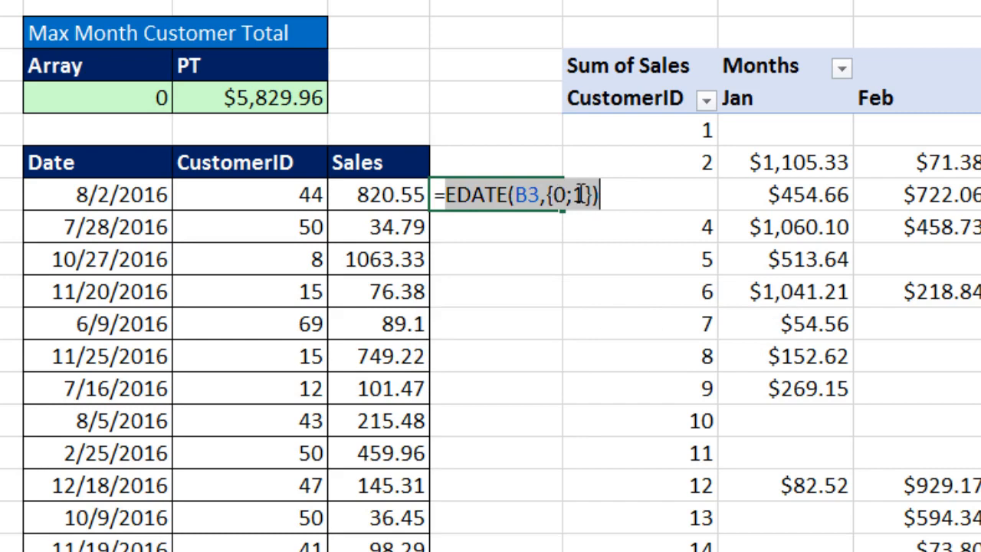
Step: Expand the months array constant to {0,1,2,3,4,5,6,7,8,9,10,11}, preview the twelve start dates, and restore the formula
{"action": "left_click", "coordinate": [580, 194]}
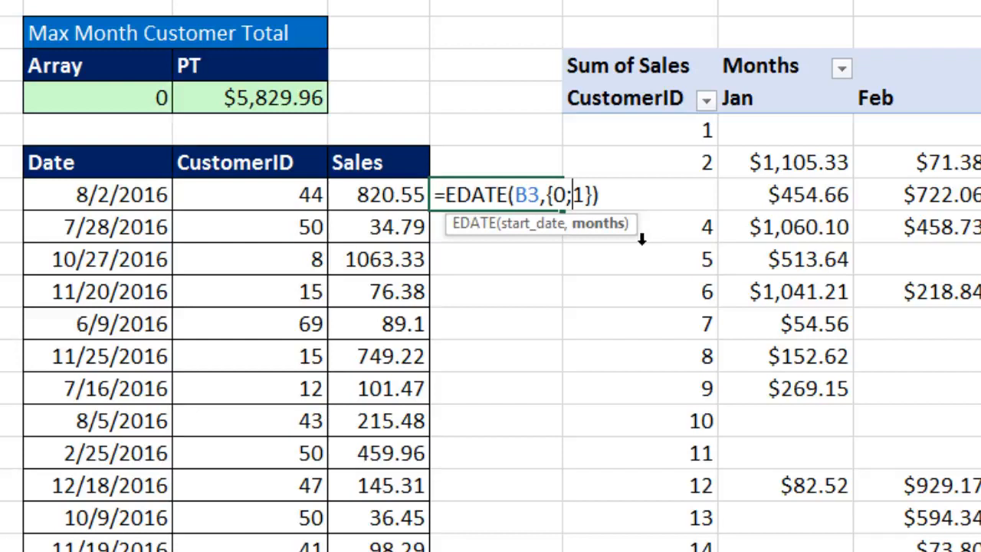
{"action": "key", "text": "BackSpace"}
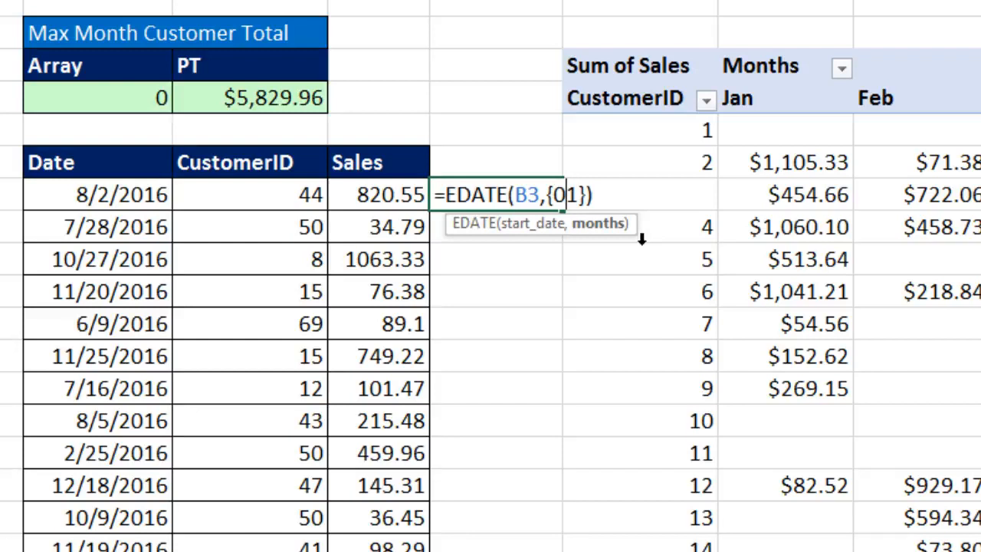
{"action": "type", "text": ",1,2,3,4,5,6,7,8,9,10,11"}
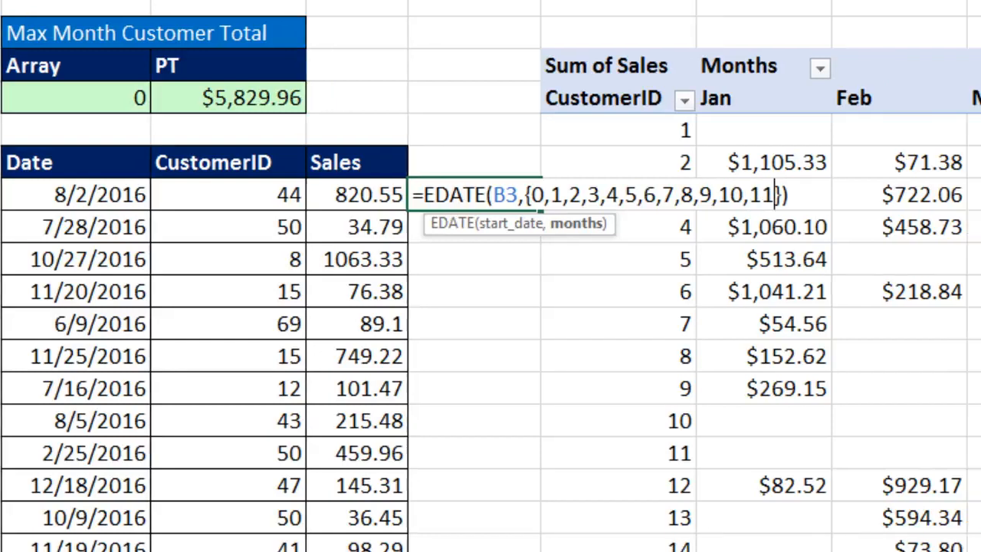
{"action": "key", "text": "F9"}
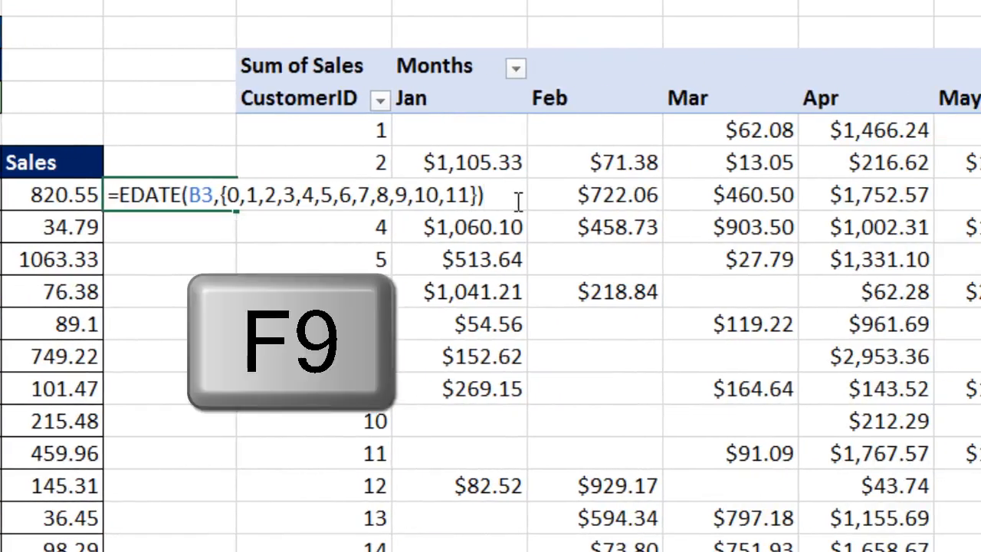
{"action": "key", "text": "F9"}
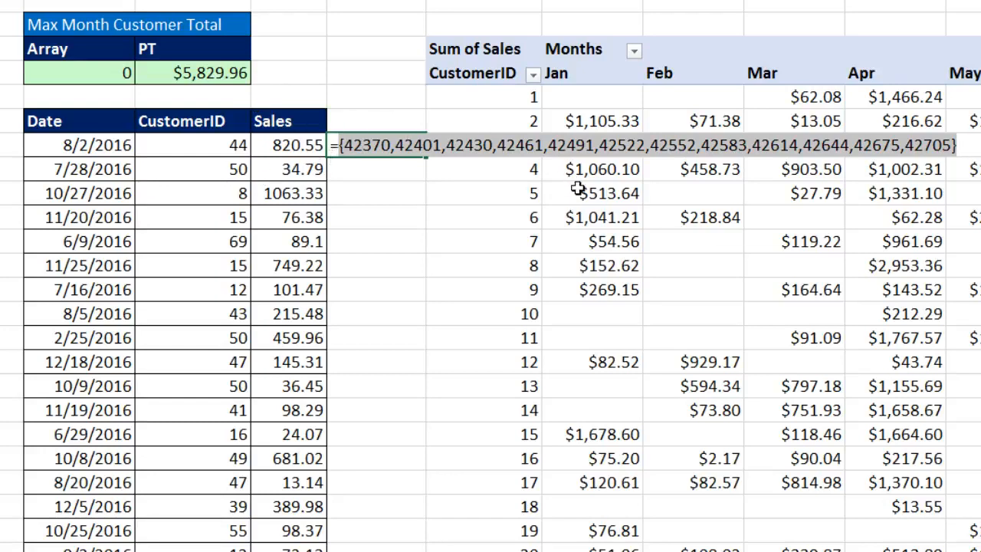
{"action": "key", "text": "ctrl+z"}
Step: Join the comparison operator in front of the EDATE function with ">="& and preview the array of lower-bound criteria
{"action": "left_click", "coordinate": [339, 145]}
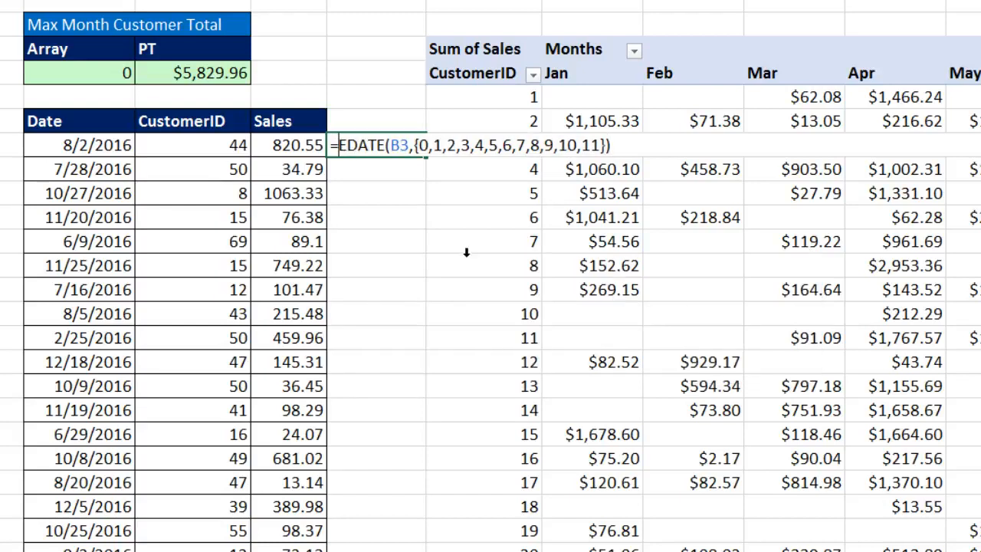
{"action": "type", "text": "\""}
{"action": "type", "text": ">=\""}
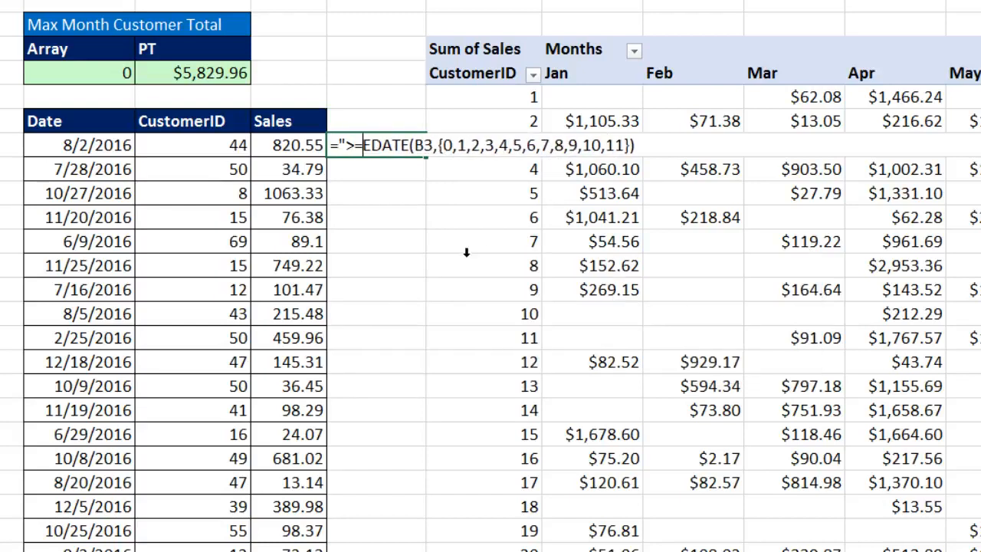
{"action": "type", "text": "&"}
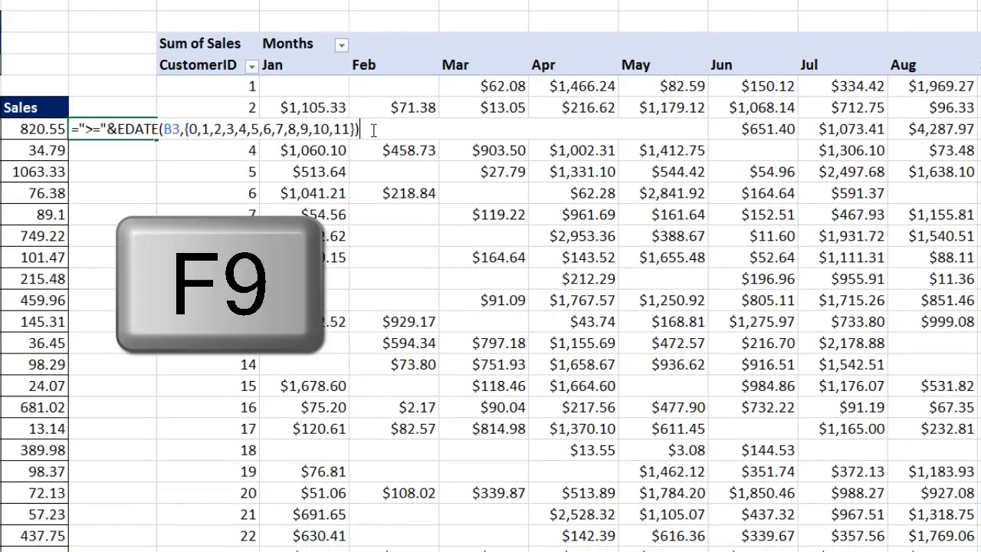
{"action": "key", "text": "F9"}
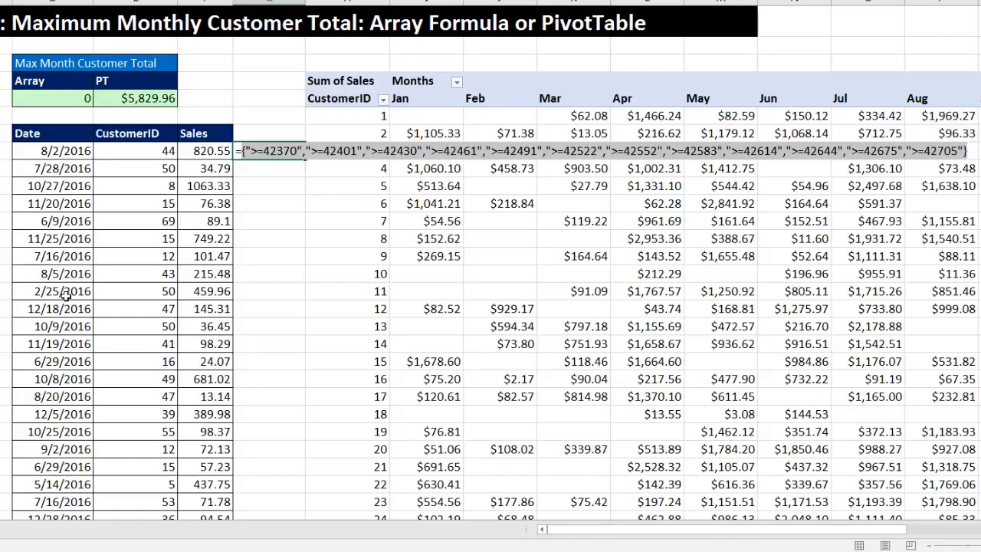
Step: Restore the lower-bound criteria formula and copy its text to the Office Clipboard
{"action": "key", "text": "ctrl+z"}
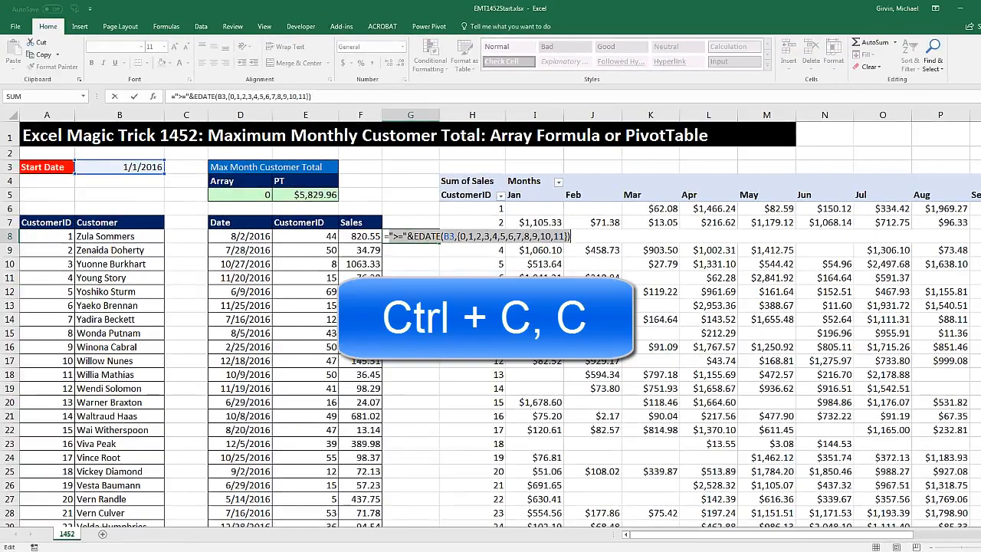
{"action": "key", "text": "ctrl+c"}
{"action": "key", "text": "ctrl+c"}
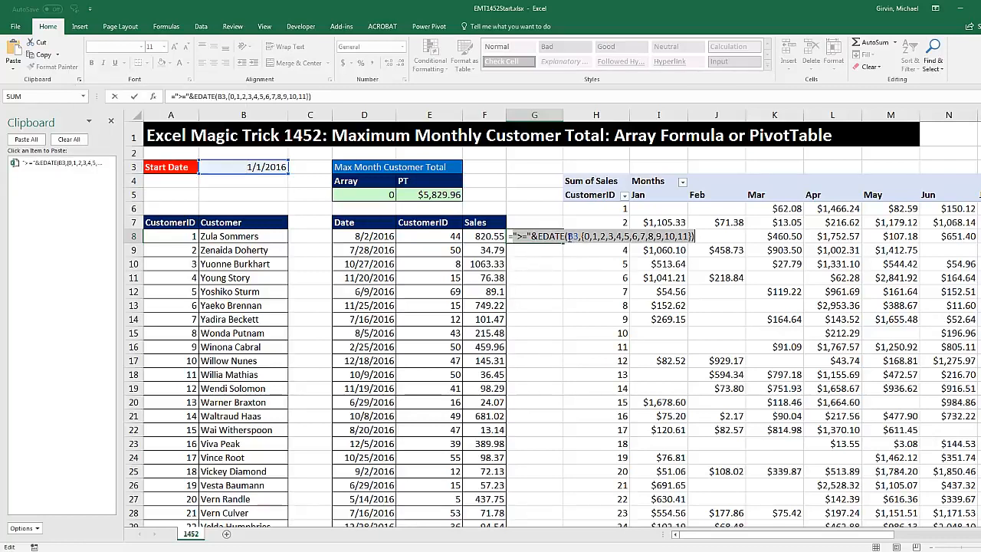
Step: Nest EOMONTH(B3,0) as the start_date argument of EDATE in G8, and select that argument to check it
{"action": "left_click", "coordinate": [569, 237]}
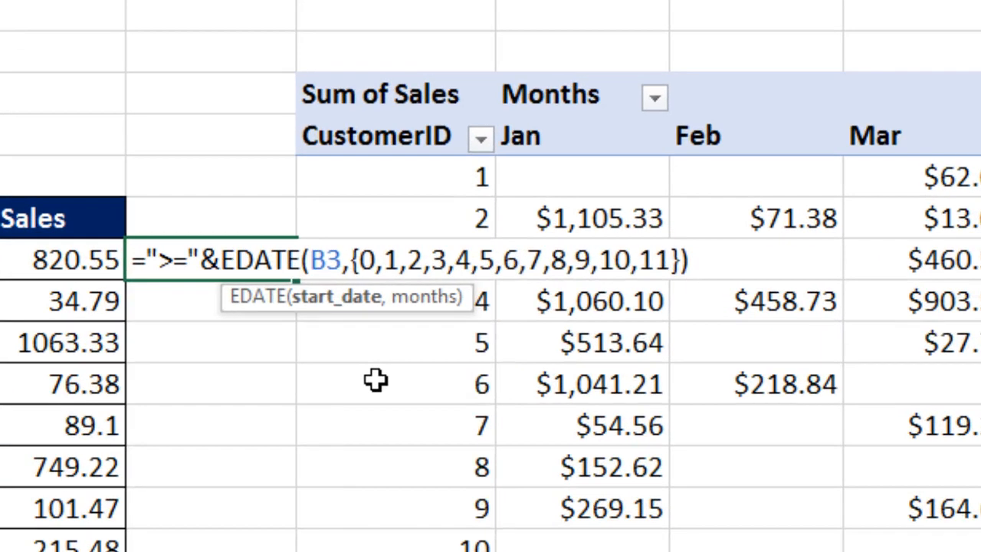
{"action": "type", "text": "eo"}
{"action": "key", "text": "Tab"}
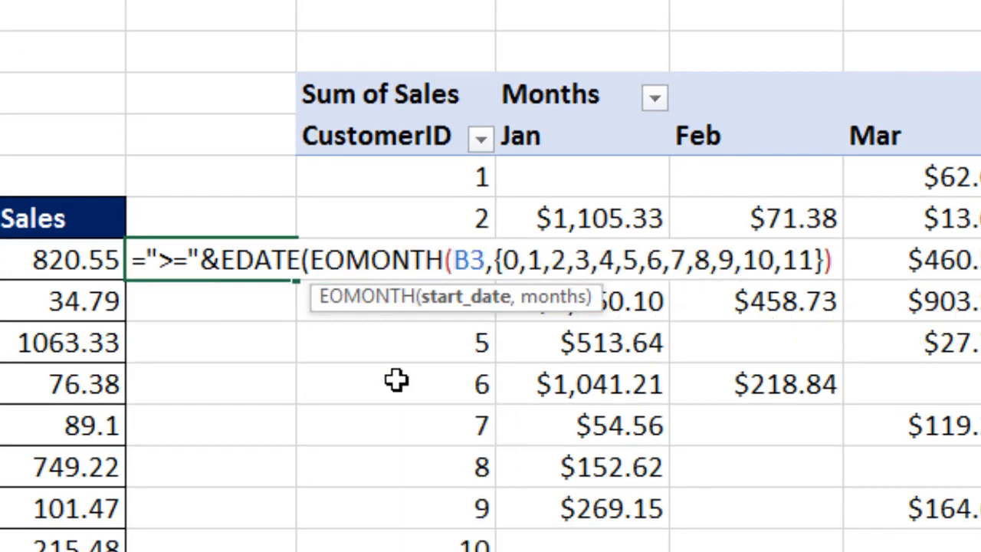
{"action": "left_click", "coordinate": [484, 261]}
{"action": "type", "text": ","}
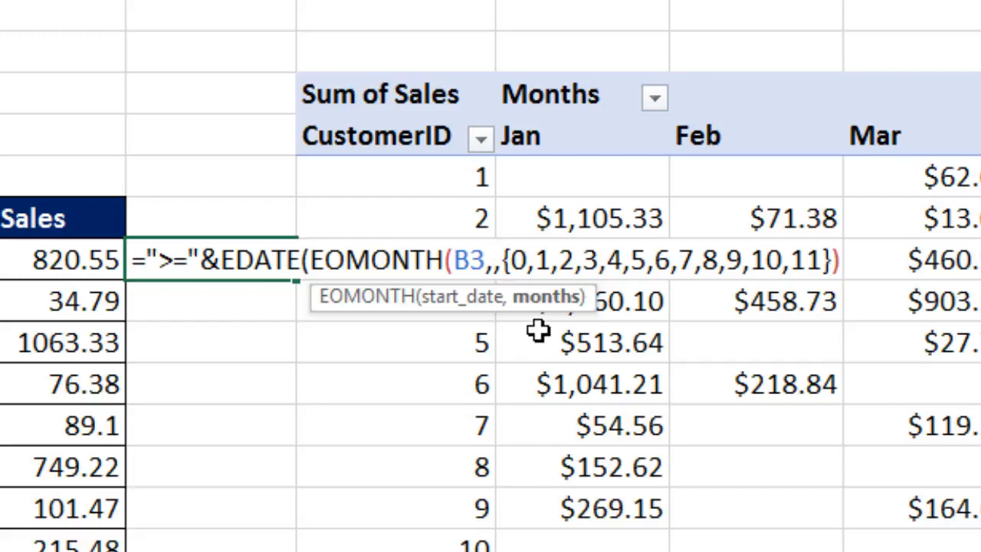
{"action": "type", "text": "0)"}
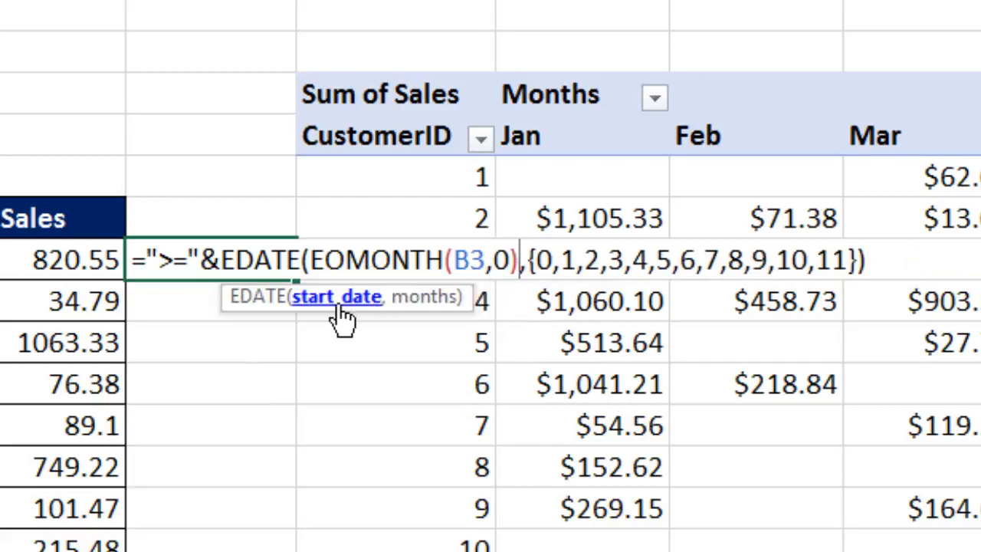
{"action": "left_click", "coordinate": [338, 296]}
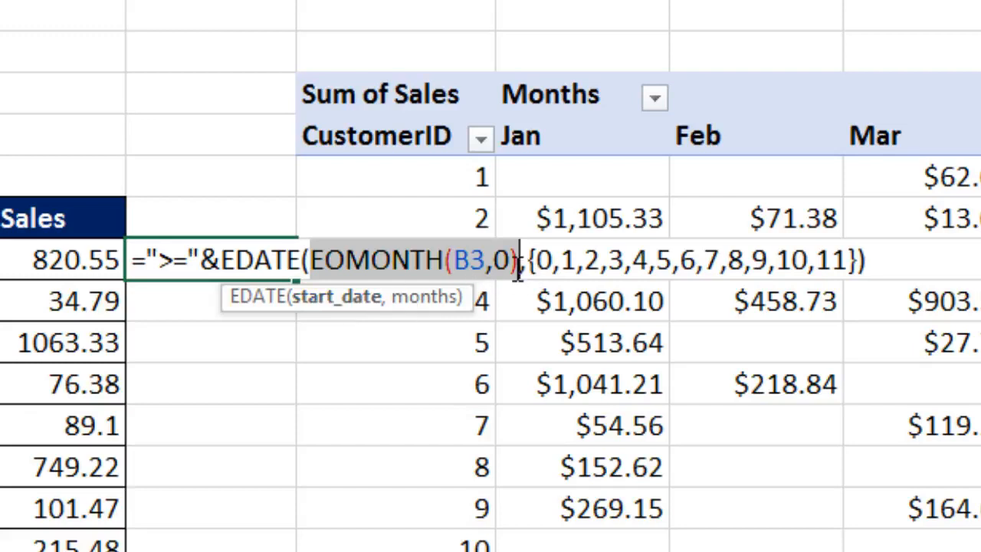
Step: Change the comparison operator in the G8 formula to "<=" and preview the array of upper-bound criteria
{"action": "left_click_drag", "start_coordinate": [158, 261], "coordinate": [174, 260]}
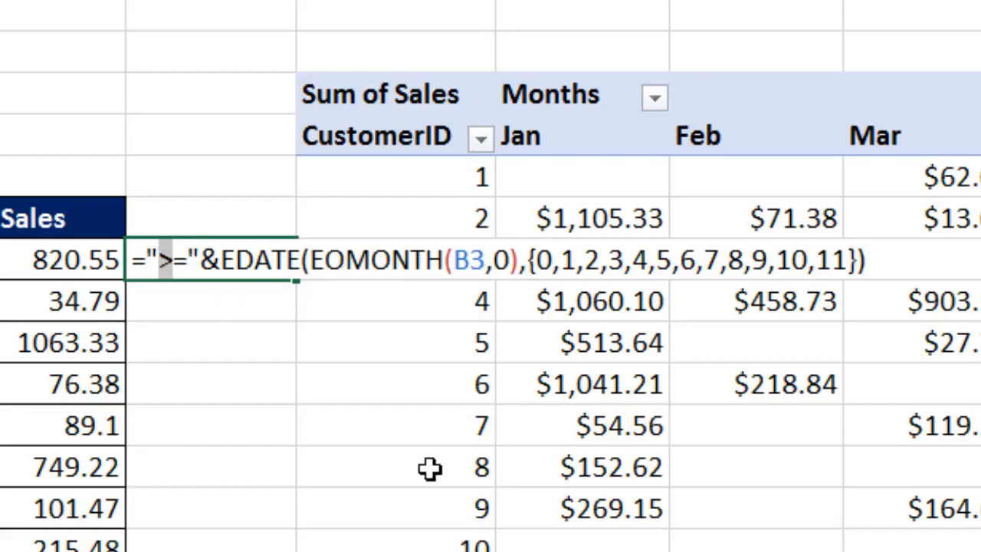
{"action": "type", "text": "<"}
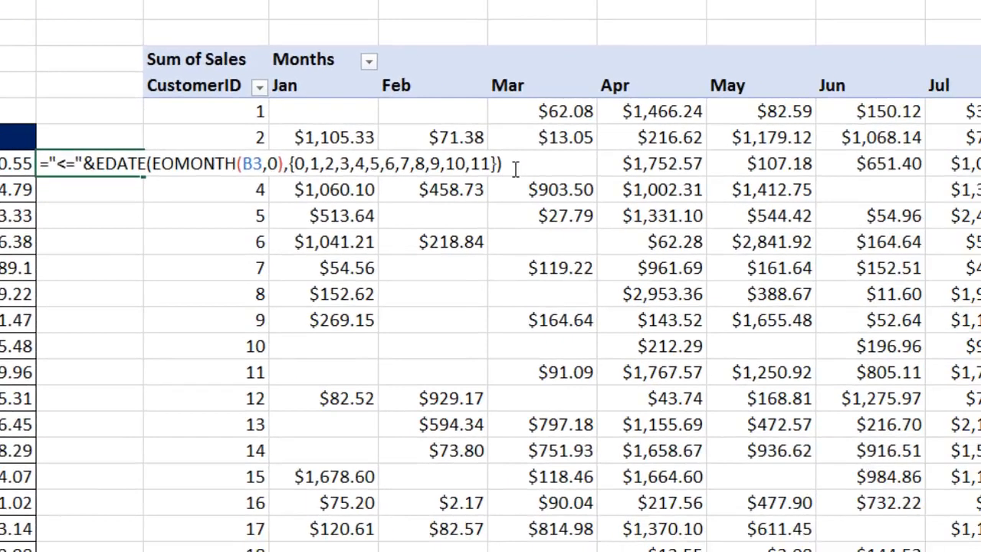
{"action": "key", "text": "F9"}
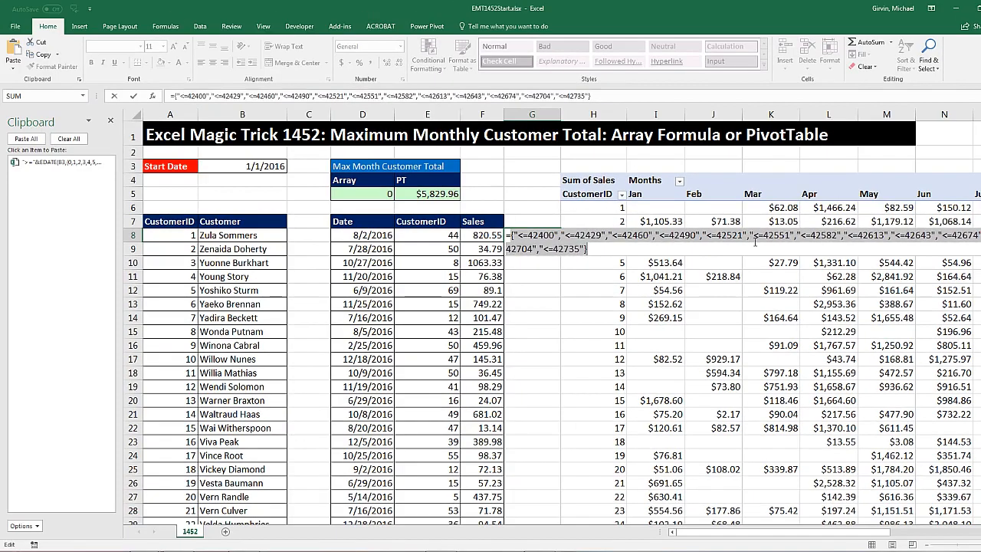
Step: Restore the upper-bound criteria formula, copy its text to the Office Clipboard, and leave G8 without entering it
{"action": "key", "text": "ctrl+z"}
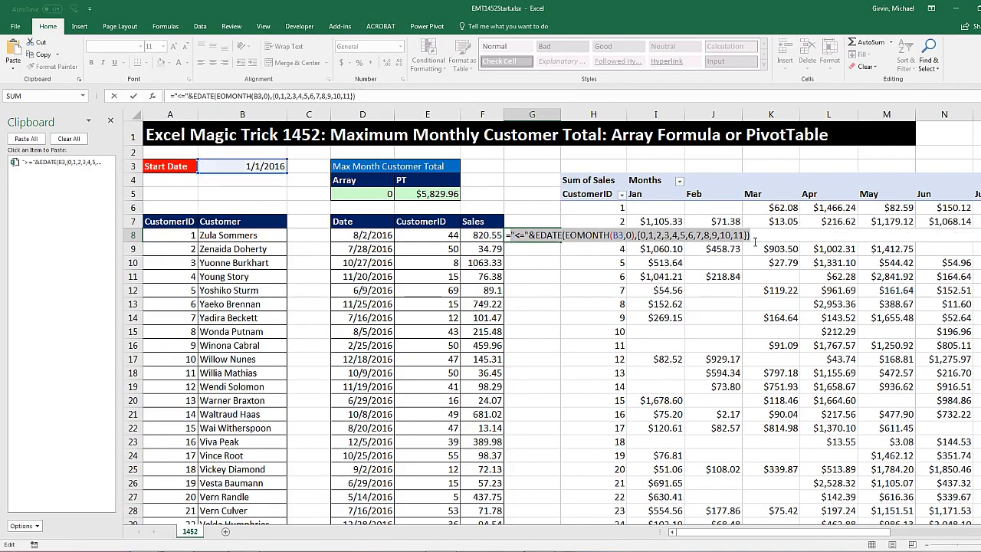
{"action": "key", "text": "ctrl+c"}
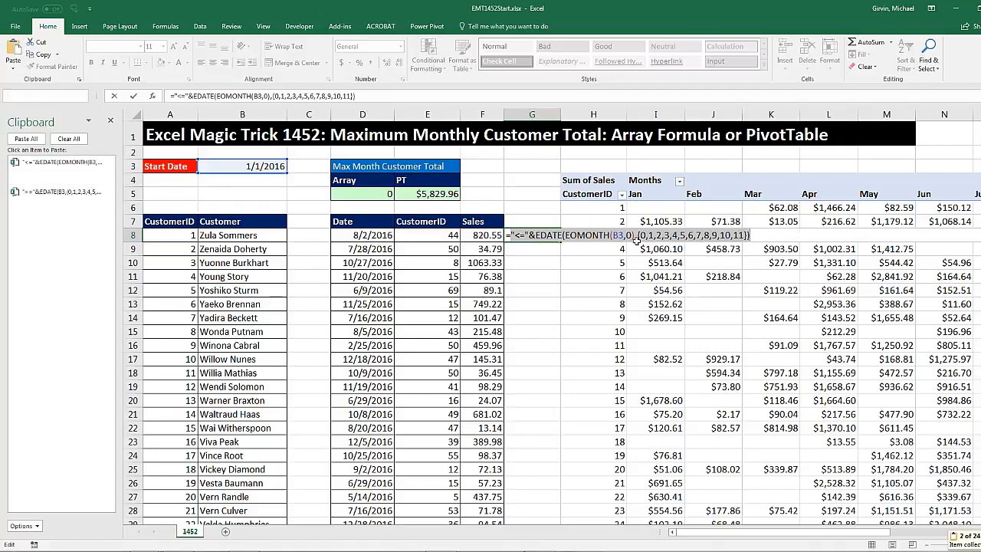
{"action": "key", "text": "Escape"}
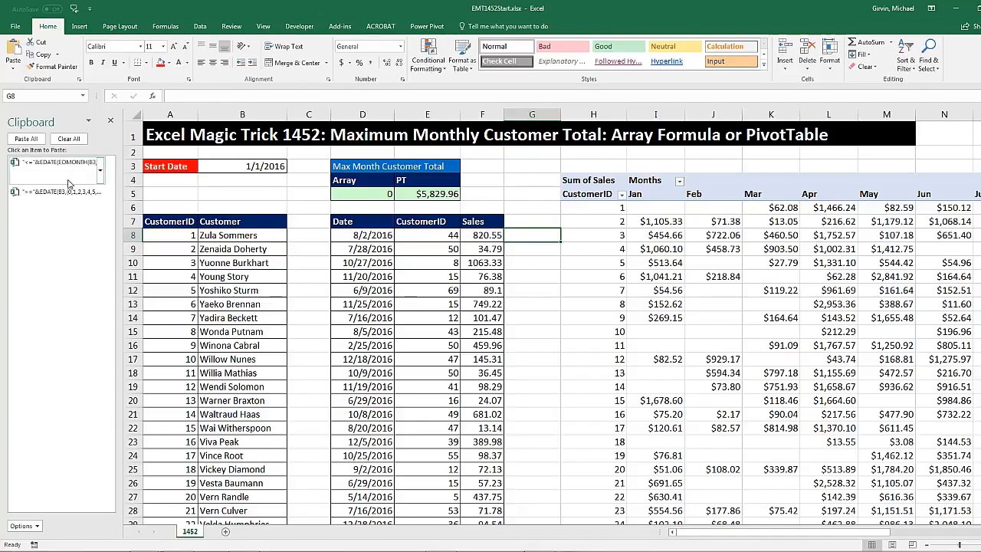
Step: Add the Date range D8:D3663 as criteria_range2 to the SUMIFS formula in D5
{"action": "left_click", "coordinate": [348, 201]}
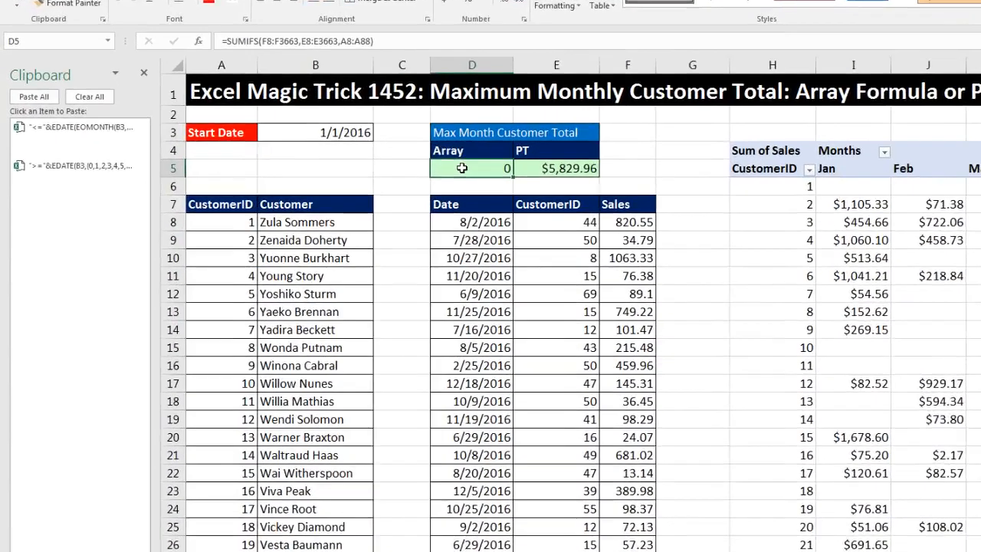
{"action": "key", "text": "F2"}
{"action": "key", "text": "Left"}
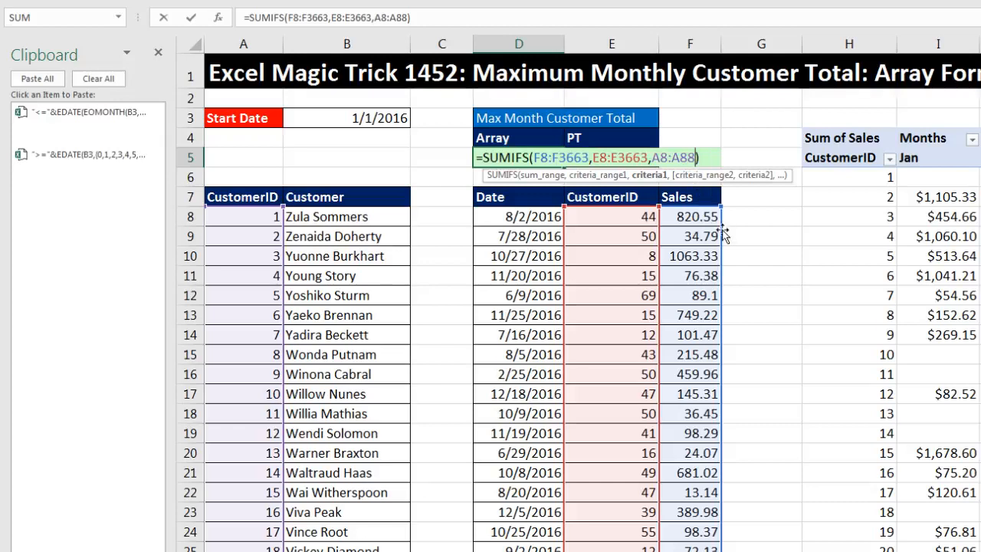
{"action": "type", "text": ","}
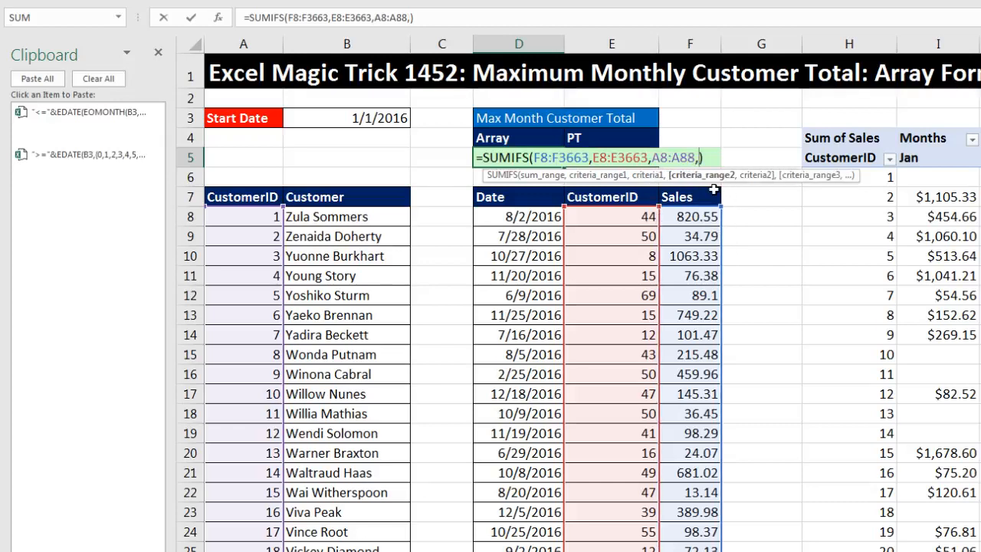
{"action": "left_click", "coordinate": [511, 217]}
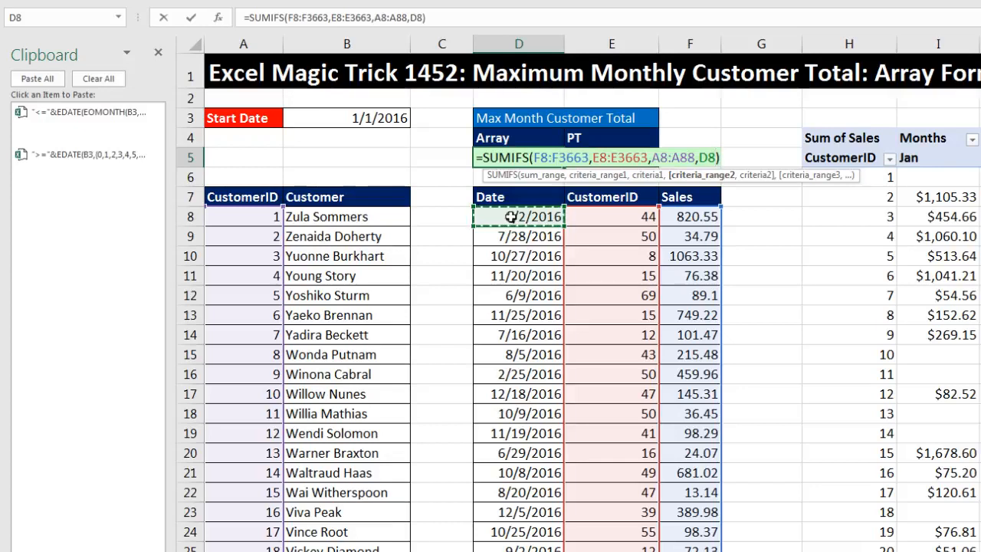
{"action": "key", "text": "ctrl+shift+Down"}
{"action": "key", "text": "ctrl+BackSpace"}
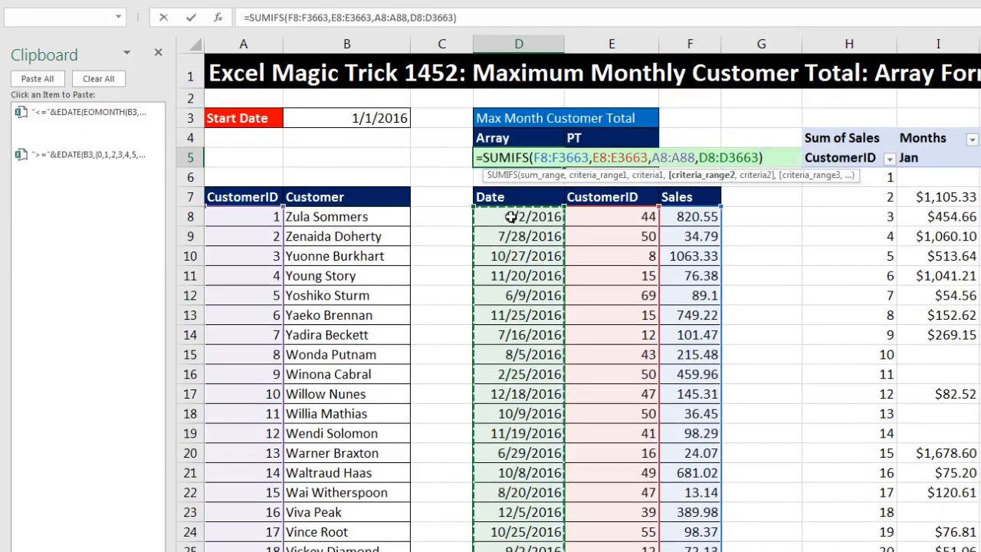
{"action": "type", "text": ","}
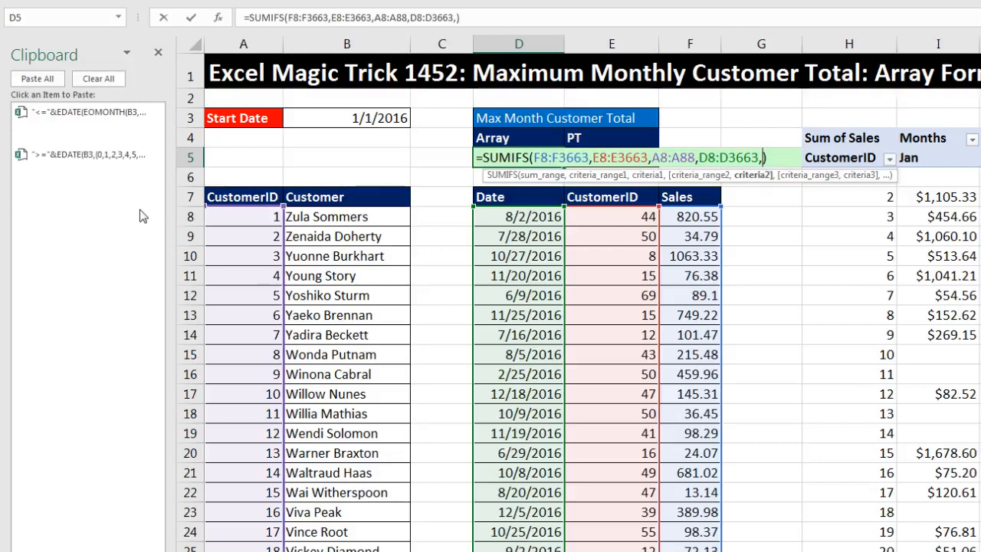
Step: Paste the copied ">="&EDATE lower-bound criteria as criteria2, preview its array of values, and restore the formula text
{"action": "left_click", "coordinate": [69, 172]}
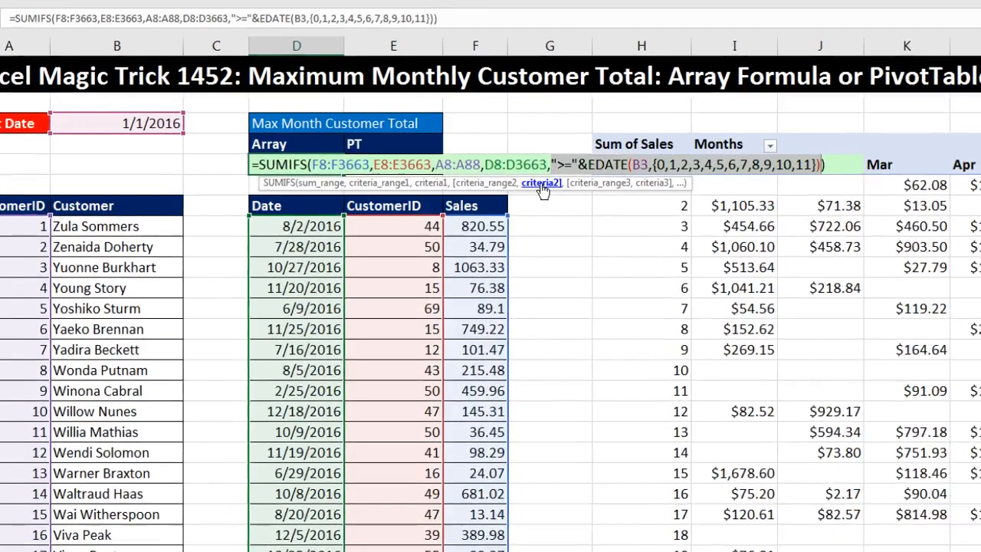
{"action": "key", "text": "F9"}
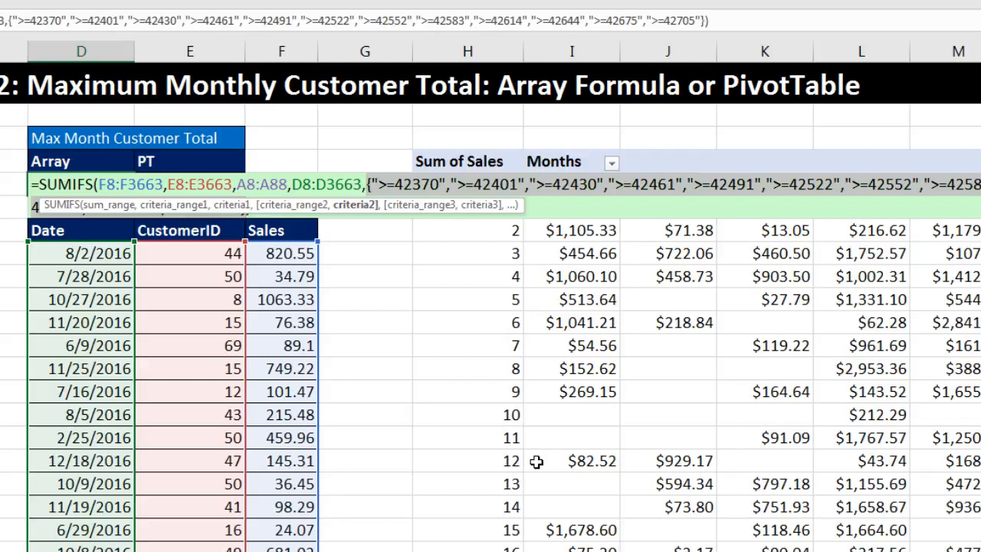
{"action": "key", "text": "ctrl+z"}
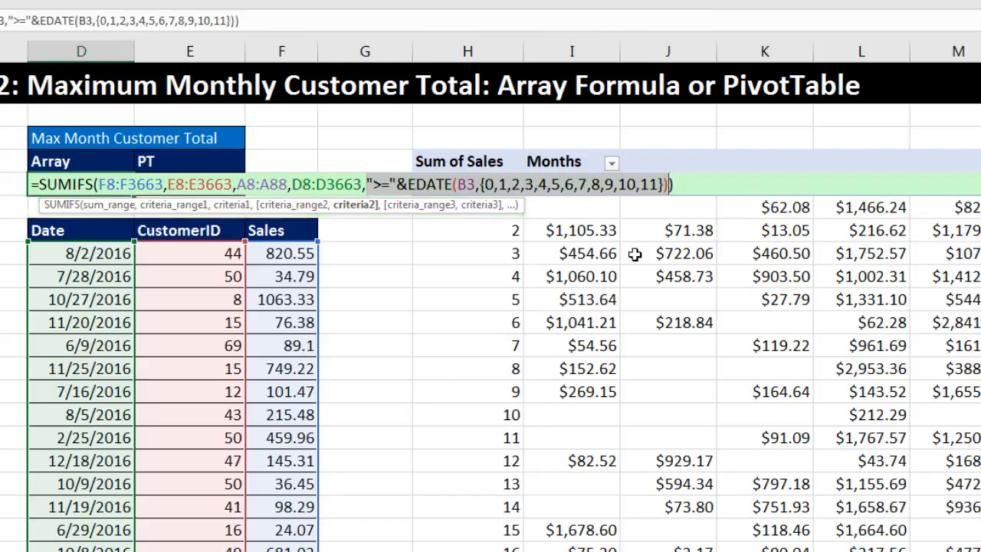
Step: Copy the criteria_range2 reference D8:D3663 and paste it after the lower-bound criteria as criteria_range3
{"action": "left_click", "coordinate": [669, 184]}
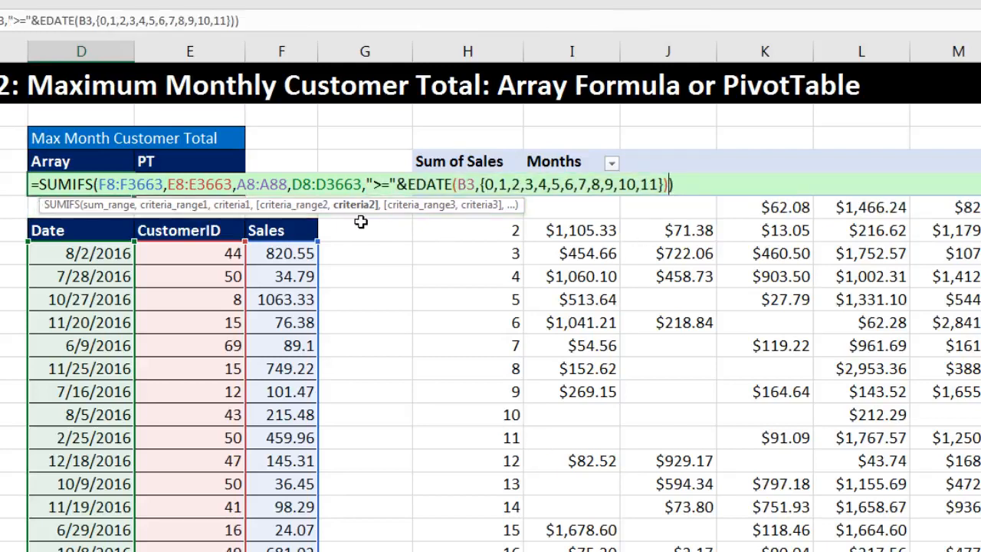
{"action": "type", "text": ","}
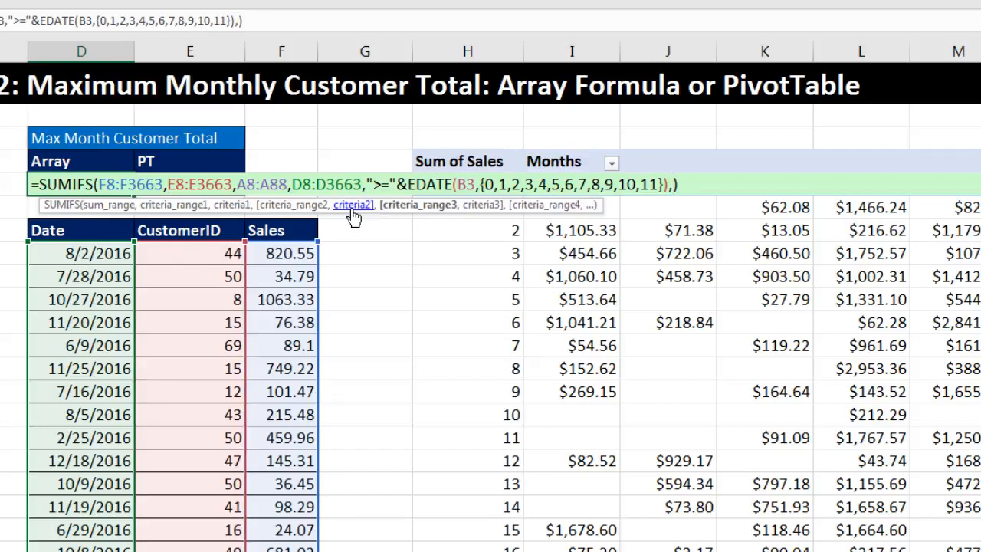
{"action": "left_click", "coordinate": [318, 206]}
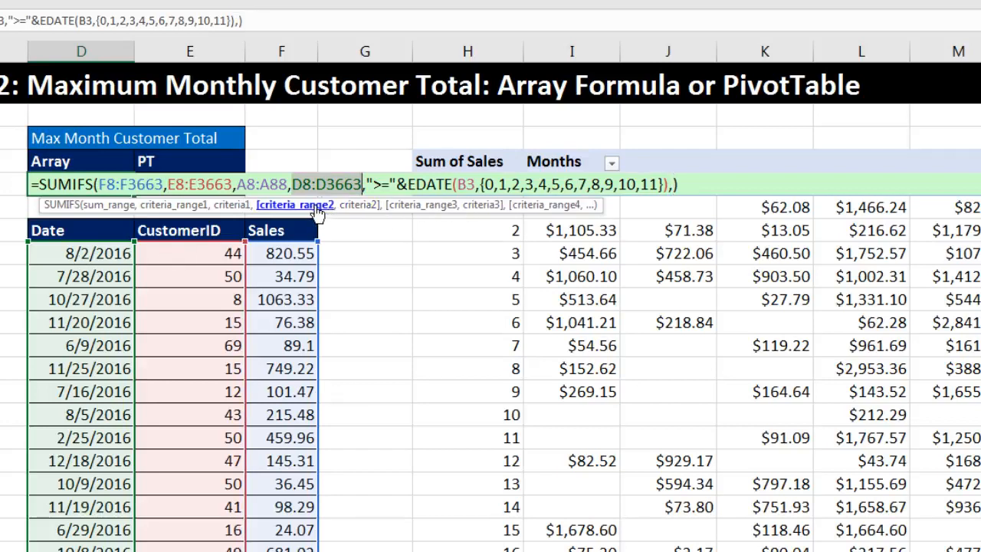
{"action": "key", "text": "ctrl+c"}
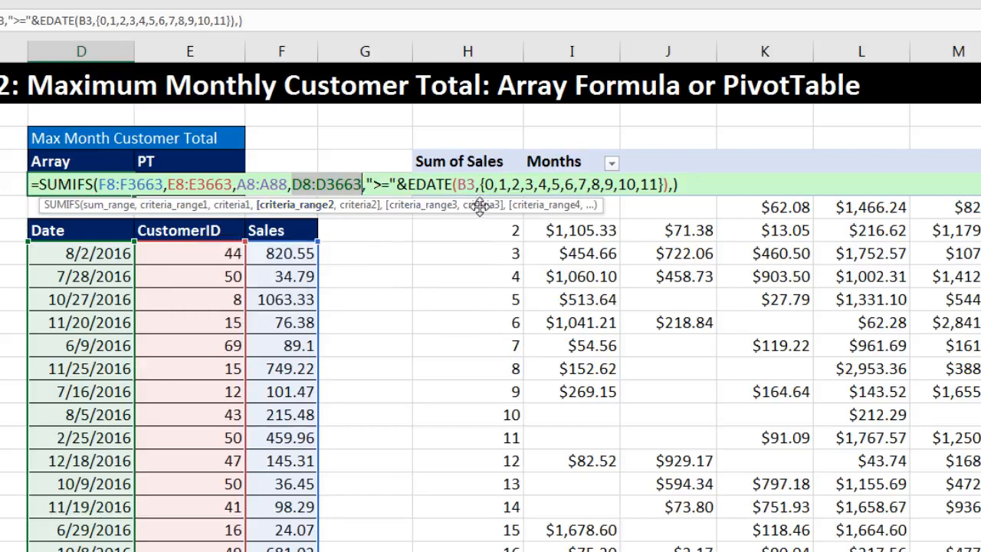
{"action": "left_click", "coordinate": [429, 207]}
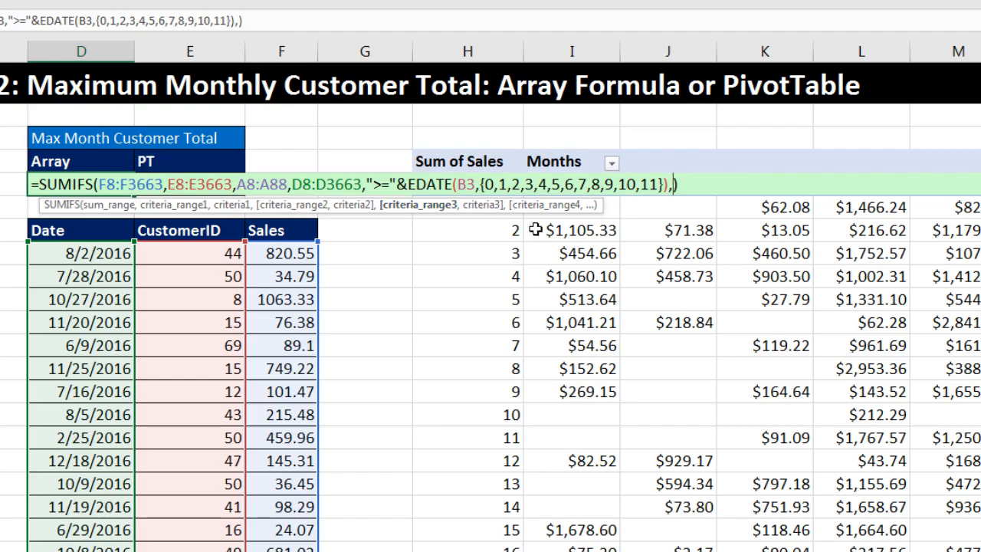
{"action": "key", "text": "ctrl+v"}
Step: Paste the copied "<="&EDATE(EOMONTH(B3,0)) upper-bound criteria as criteria3 and enter the SUMIFS formula in D5
{"action": "type", "text": ","}
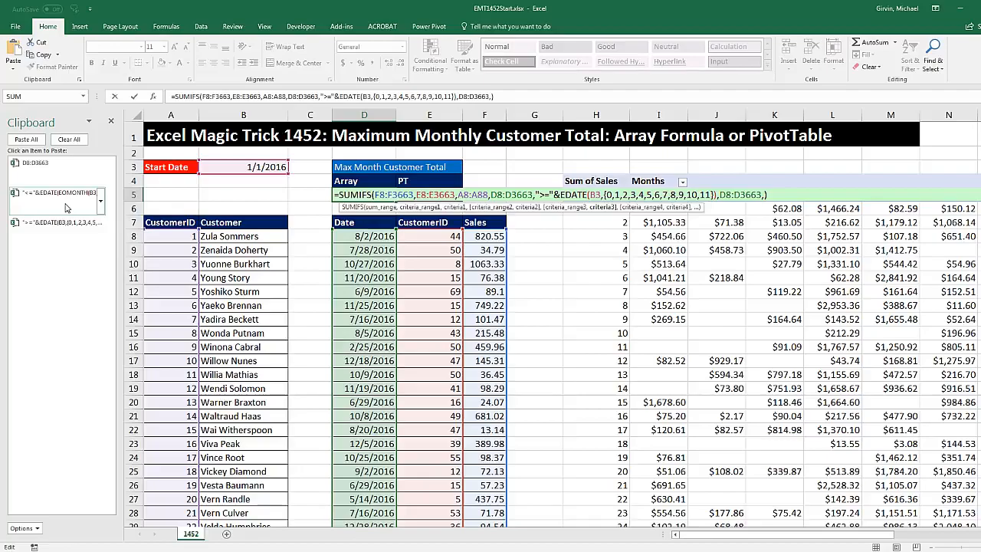
{"action": "left_click", "coordinate": [65, 207]}
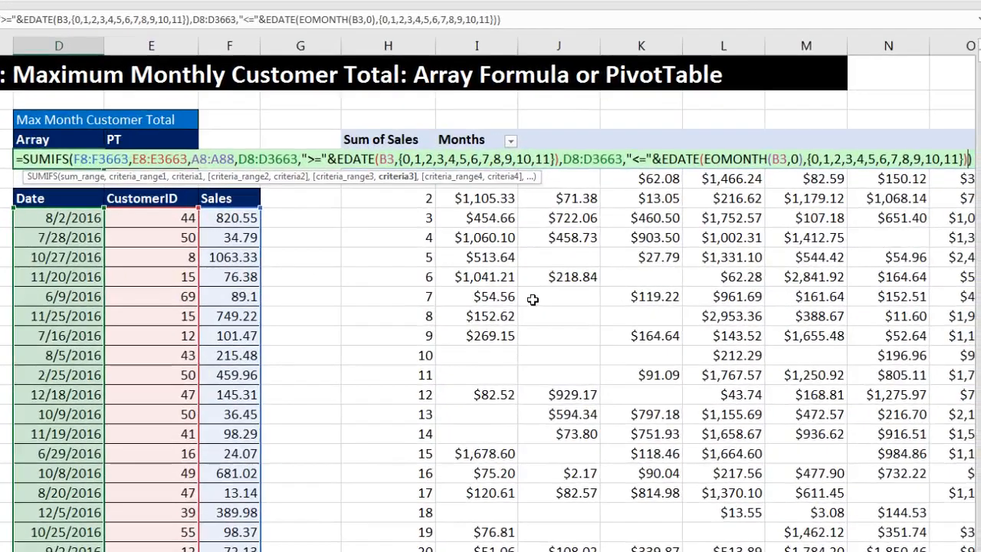
{"action": "key", "text": "Return"}
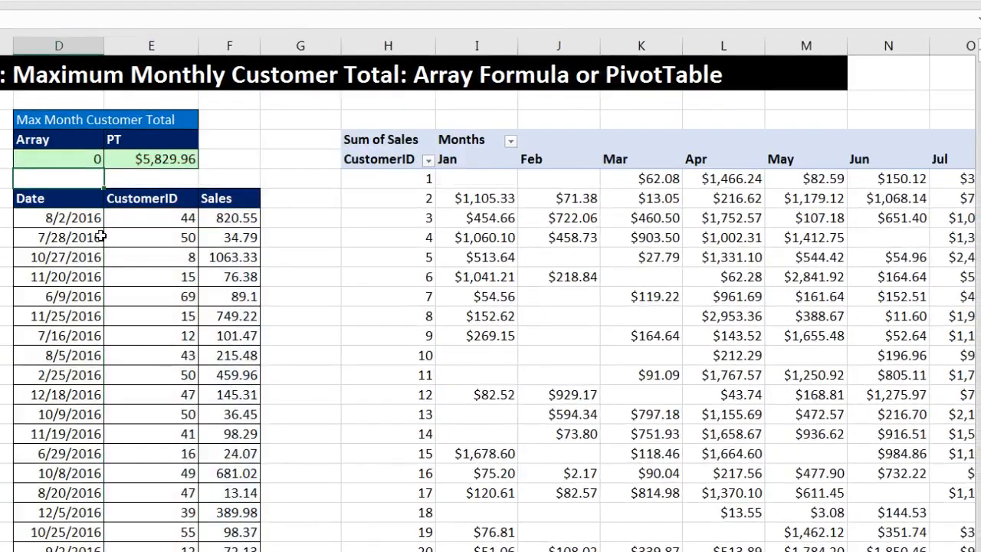
Step: Preview the array of monthly customer totals produced by the D5 SUMIFS formula, and restore the formula text
{"action": "left_click", "coordinate": [71, 158]}
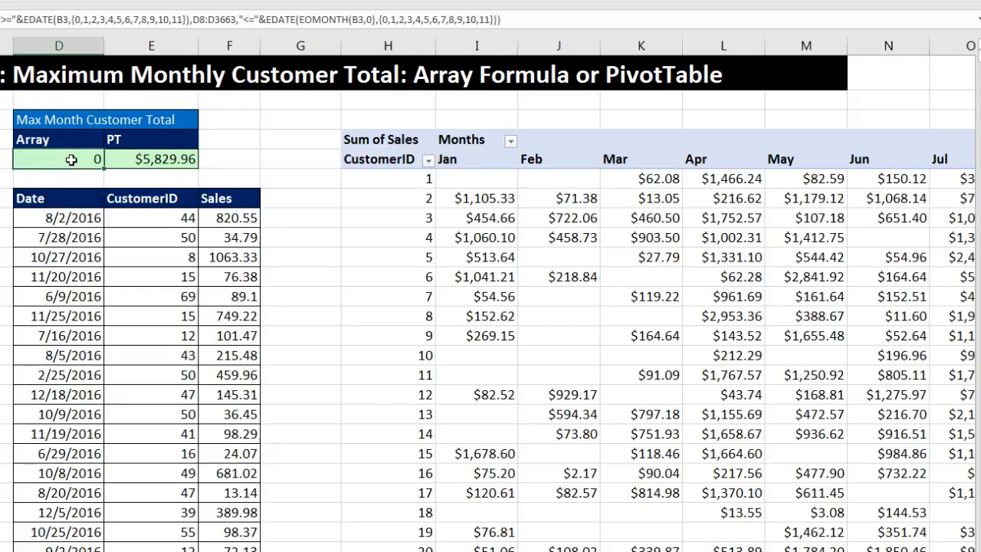
{"action": "key", "text": "F2"}
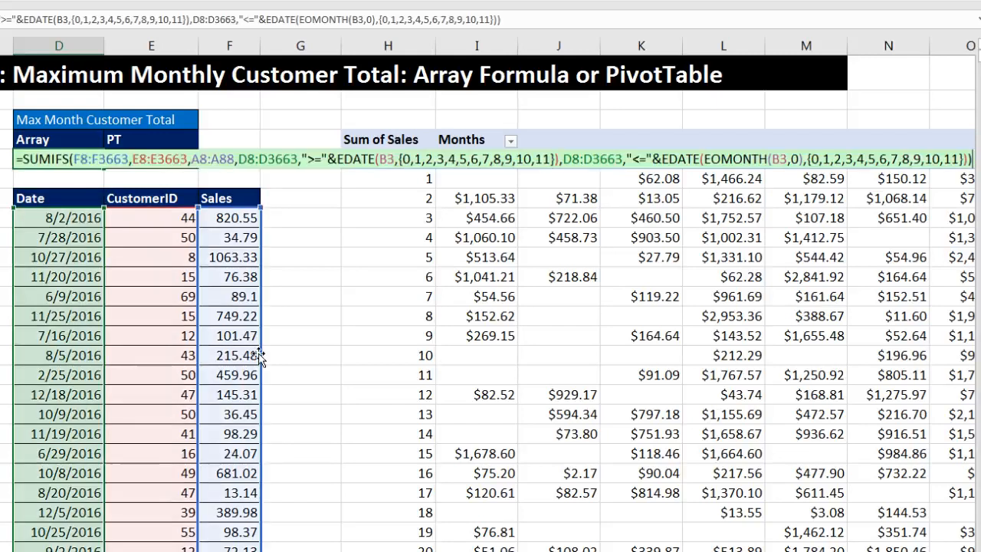
{"action": "key", "text": "F9"}
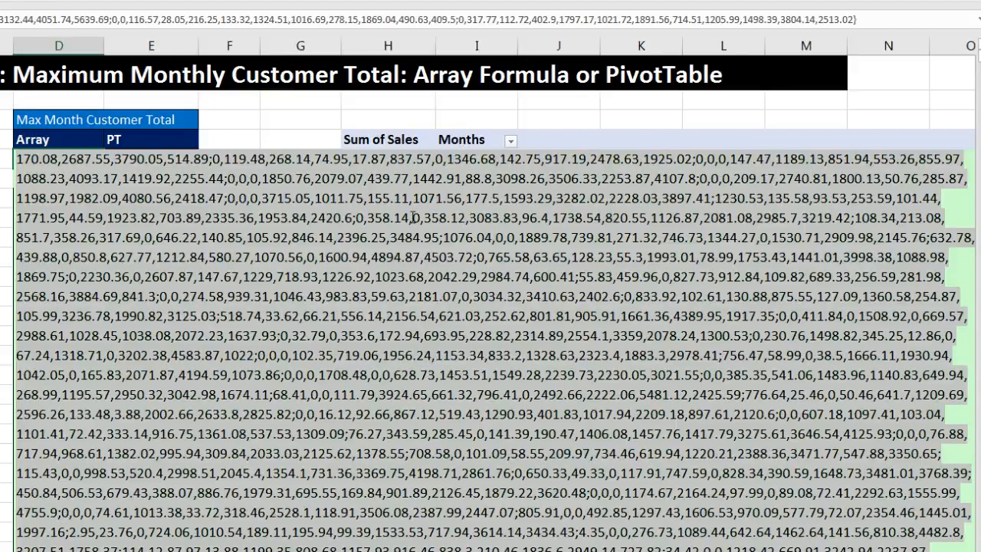
{"action": "key", "text": "ctrl+z"}
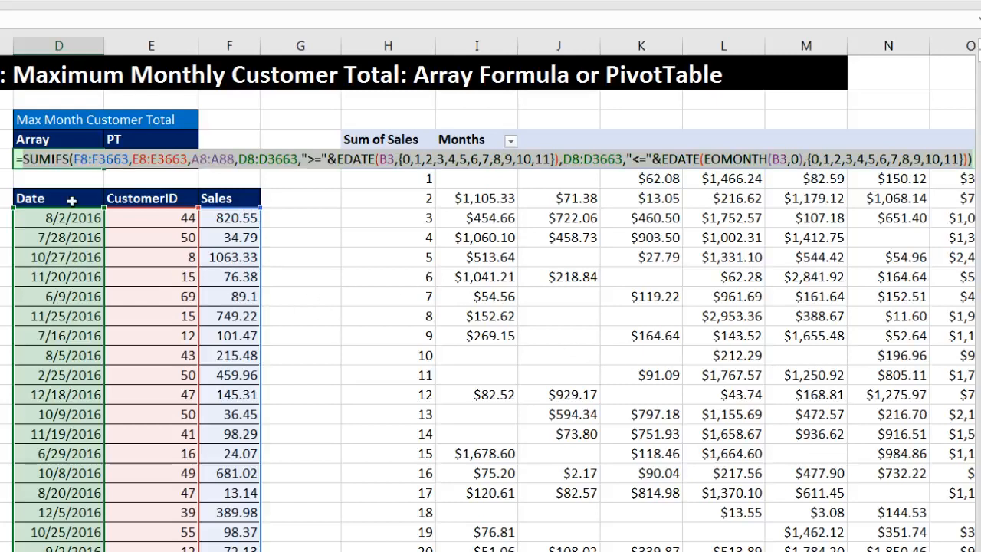
Step: Wrap the SUMIFS expression in D5 in the MAX function and enter the formula
{"action": "left_click", "coordinate": [23, 160]}
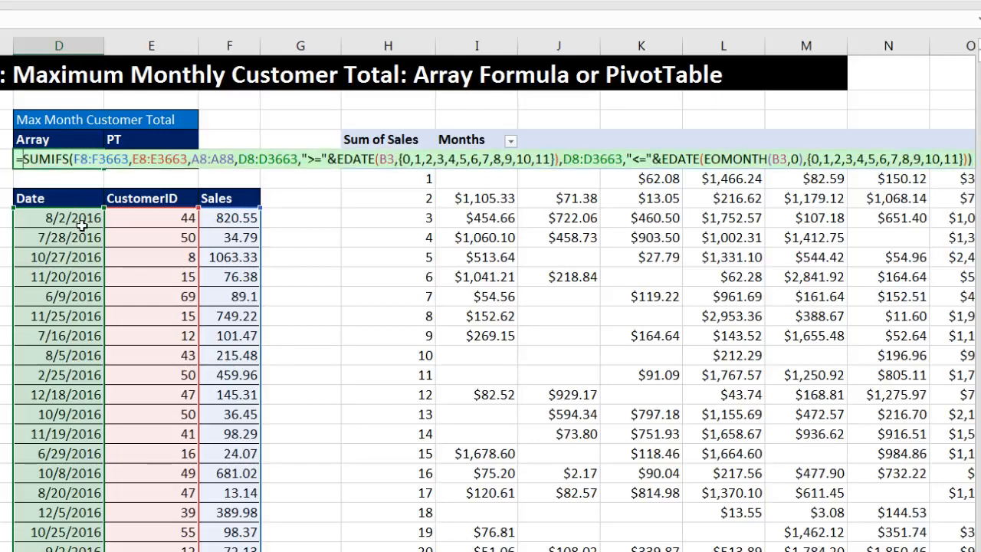
{"action": "type", "text": "max"}
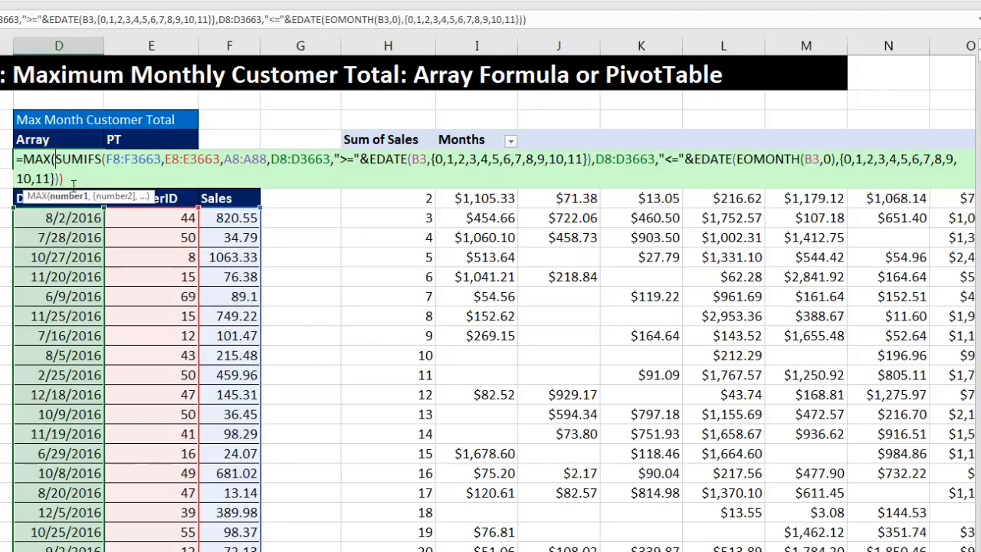
{"action": "type", "text": ")"}
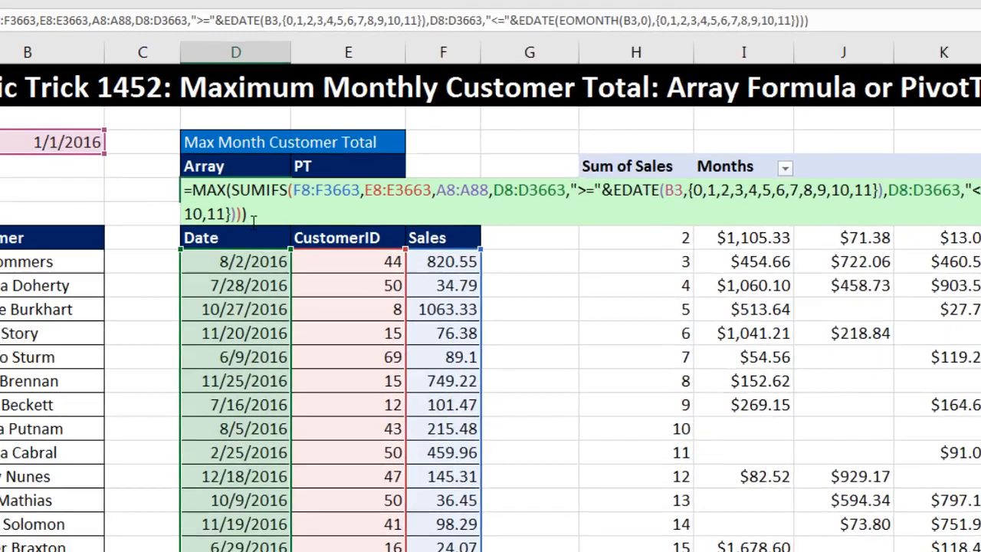
{"action": "key", "text": "ctrl+shift+Return"}
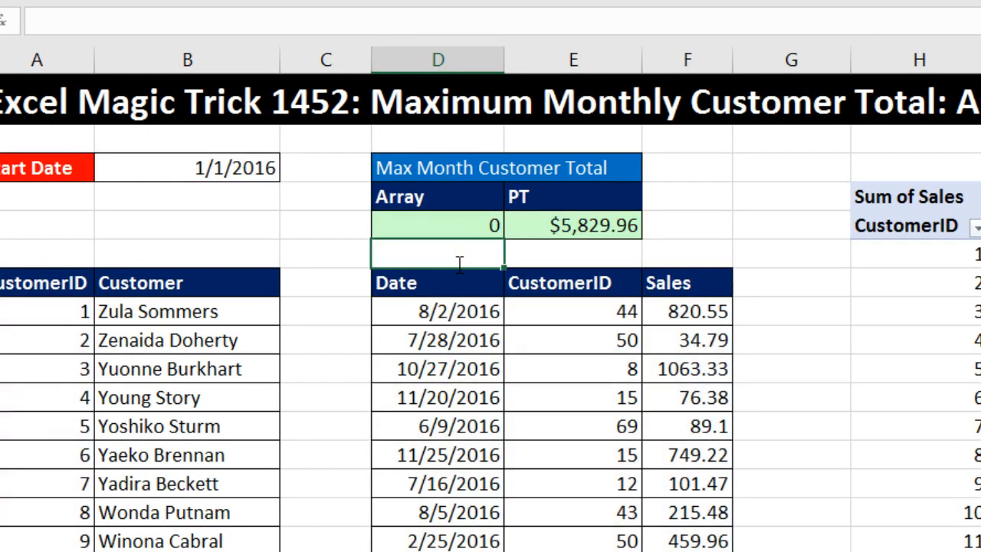
Step: Re-enter the MAX(SUMIFS) formula in D5 as an array formula
{"action": "left_click", "coordinate": [463, 223]}
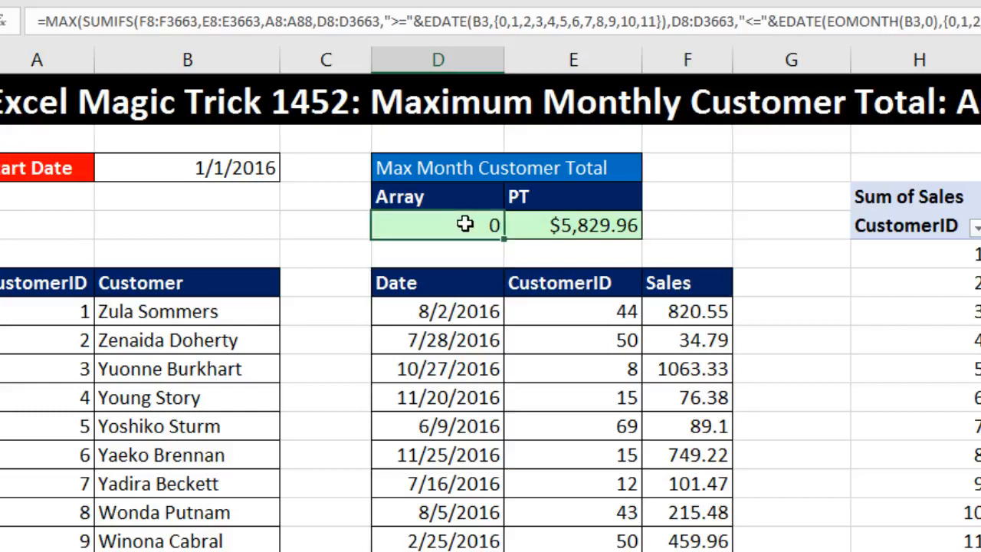
{"action": "key", "text": "F2"}
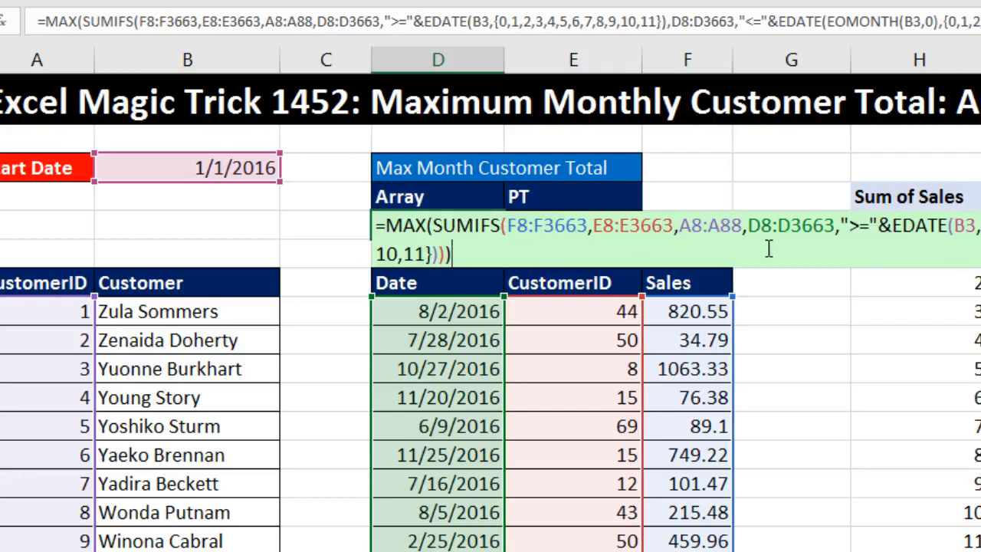
{"action": "left_click", "coordinate": [791, 229]}
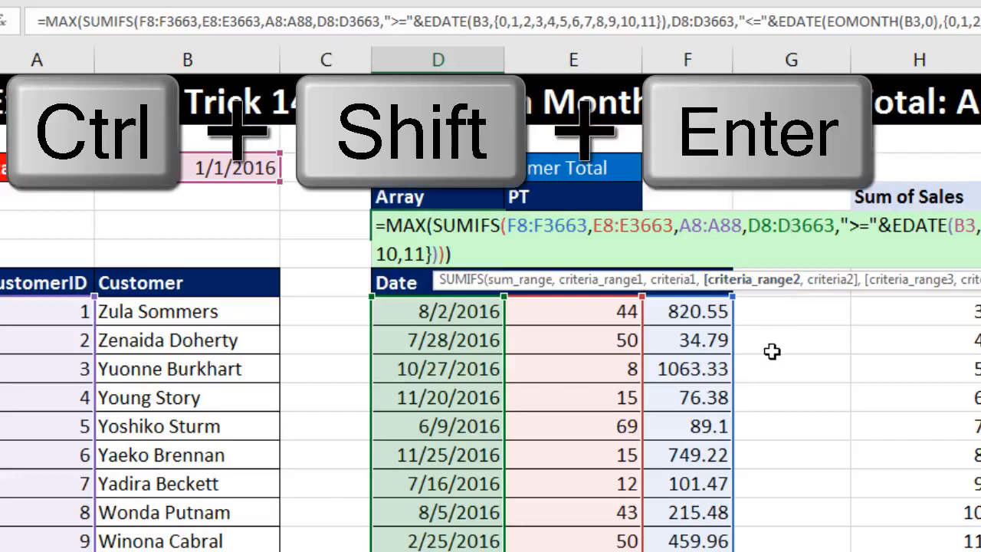
{"action": "key", "text": "ctrl+shift+Return"}
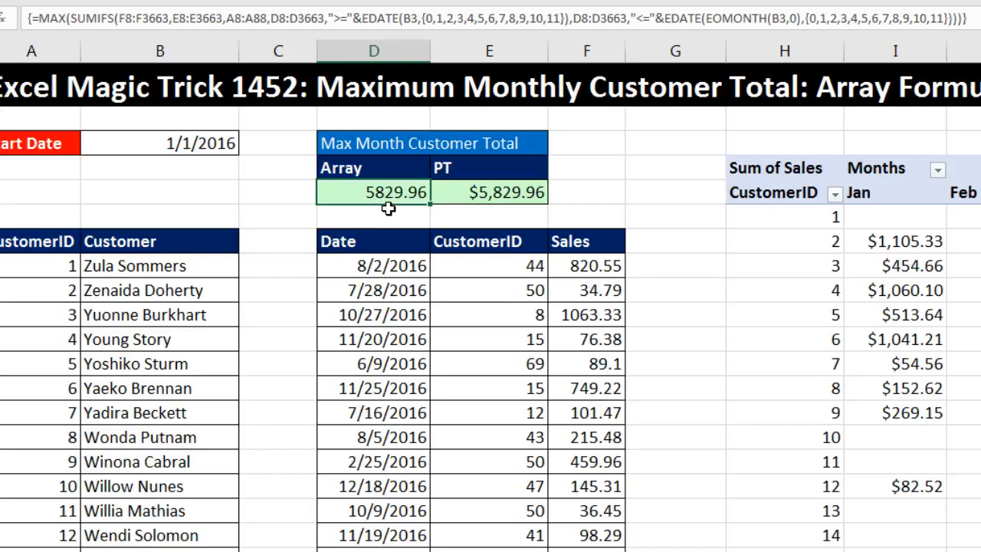
Step: Remove the MAX function and its closing parenthesis from the D5 formula, leaving only the SUMIFS expression
{"action": "key", "text": "F2"}
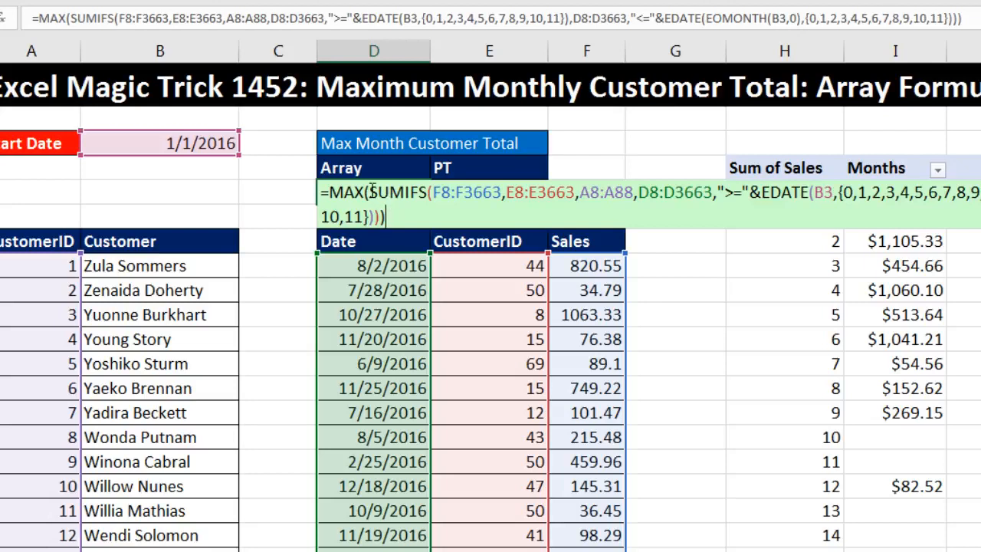
{"action": "left_click", "coordinate": [369, 193]}
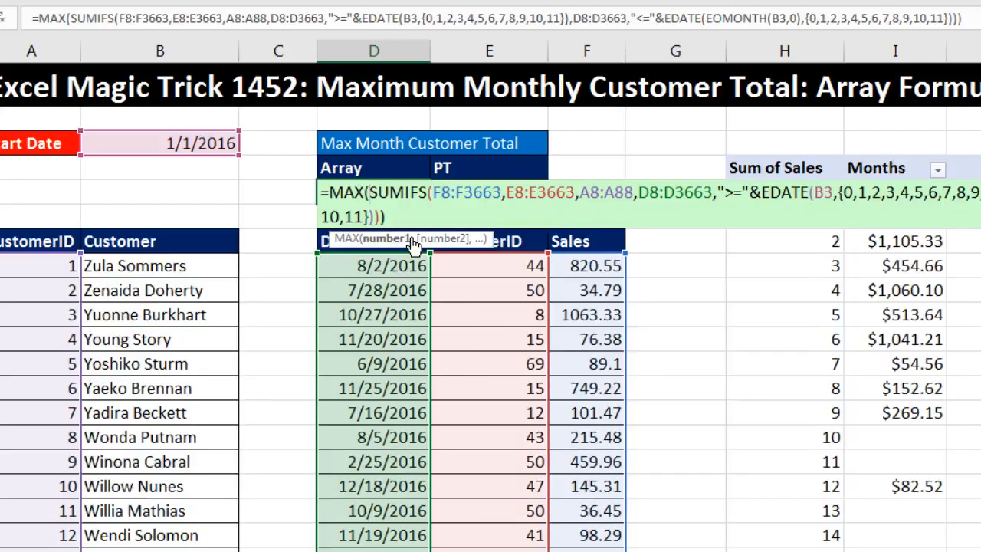
{"action": "left_click", "coordinate": [412, 223]}
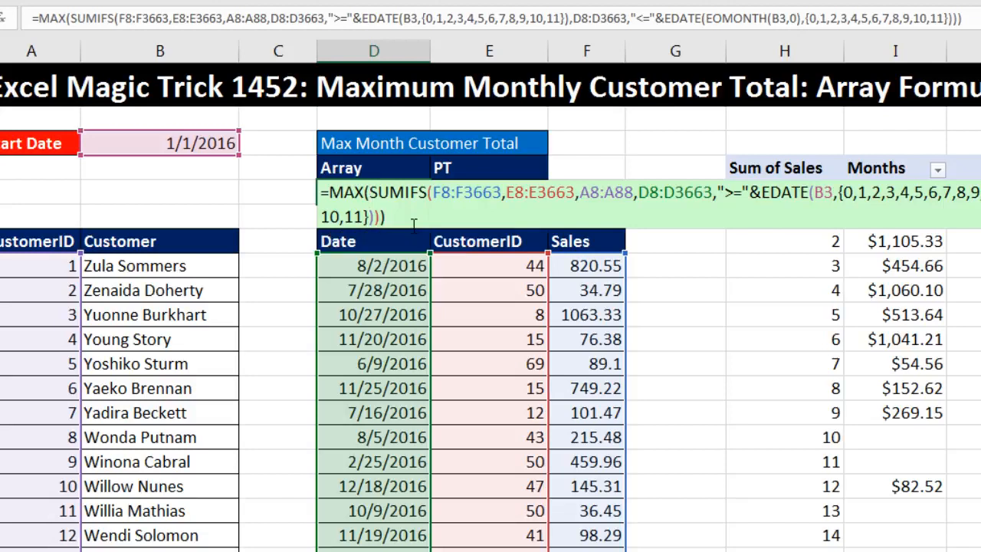
{"action": "key", "text": "BackSpace"}
{"action": "left_click", "coordinate": [370, 192]}
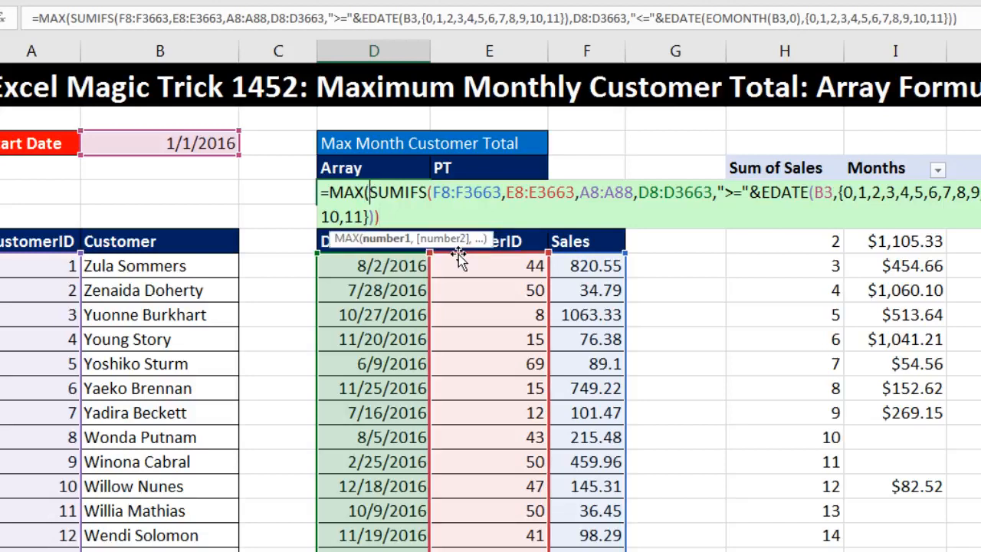
{"action": "key", "text": "BackSpace"}
{"action": "key", "text": "BackSpace"}
{"action": "key", "text": "BackSpace"}
{"action": "key", "text": "BackSpace"}
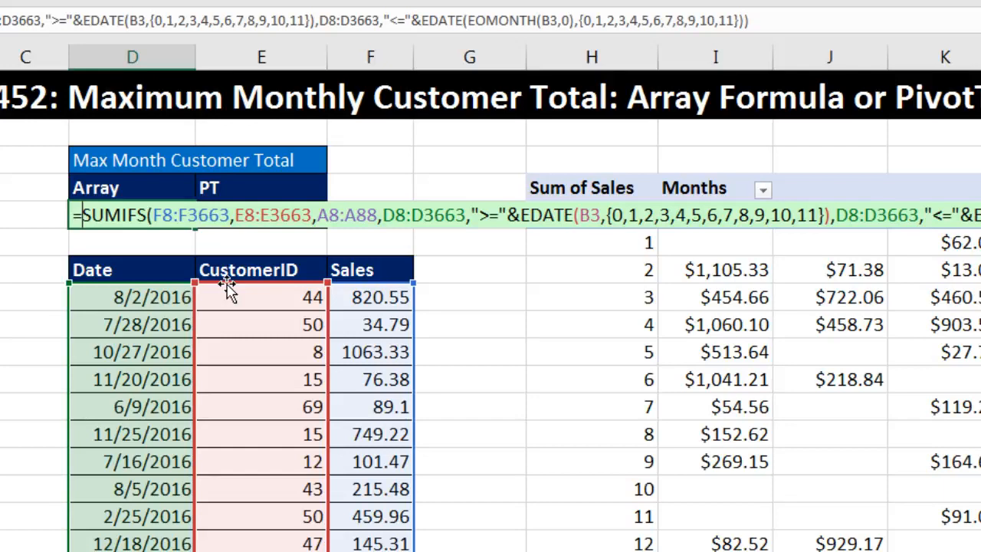
Step: Begin an AGGREGATE function before SUMIFS in D5, with function 14 - LARGE and option 4 - Ignore nothing
{"action": "type", "text": "ag"}
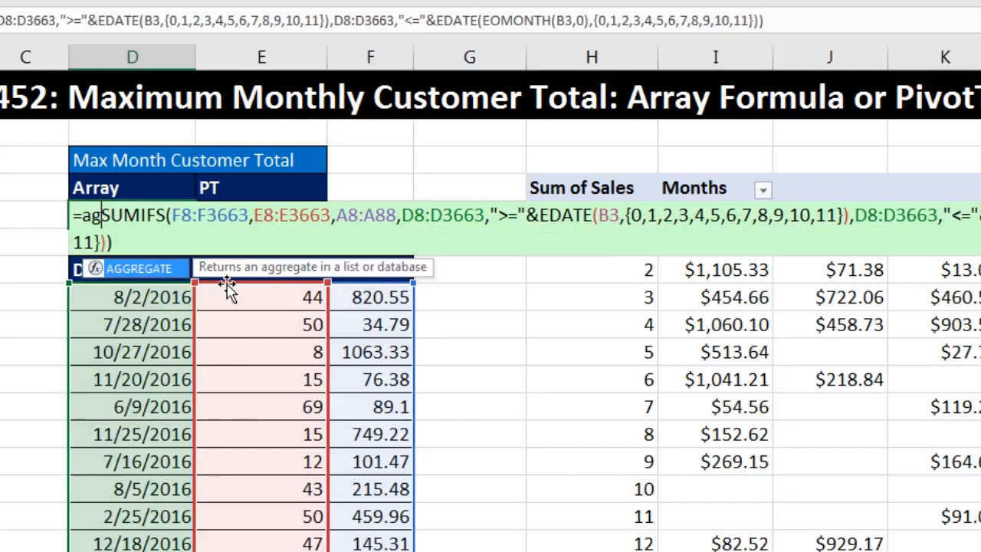
{"action": "key", "text": "Tab"}
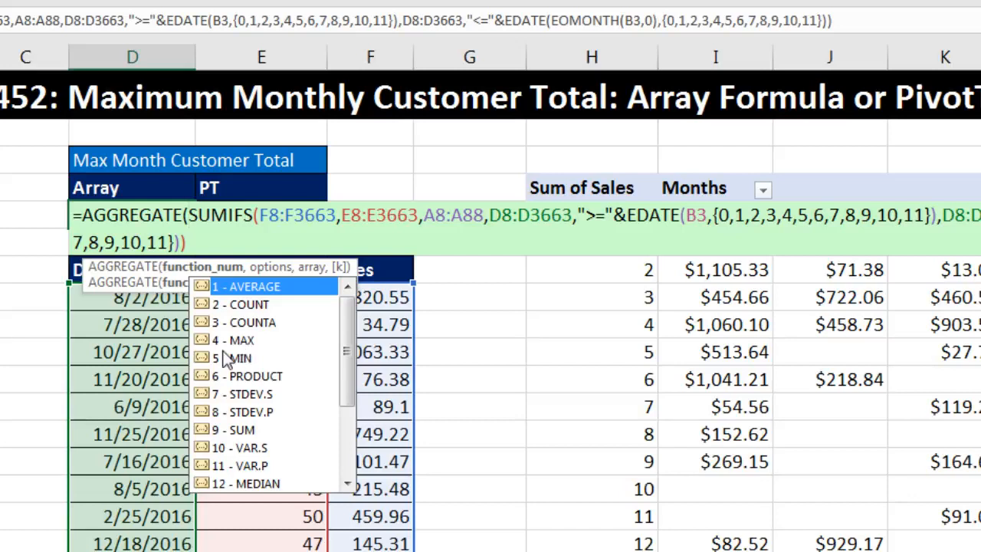
{"action": "left_click_drag", "start_coordinate": [350, 350], "coordinate": [351, 397]}
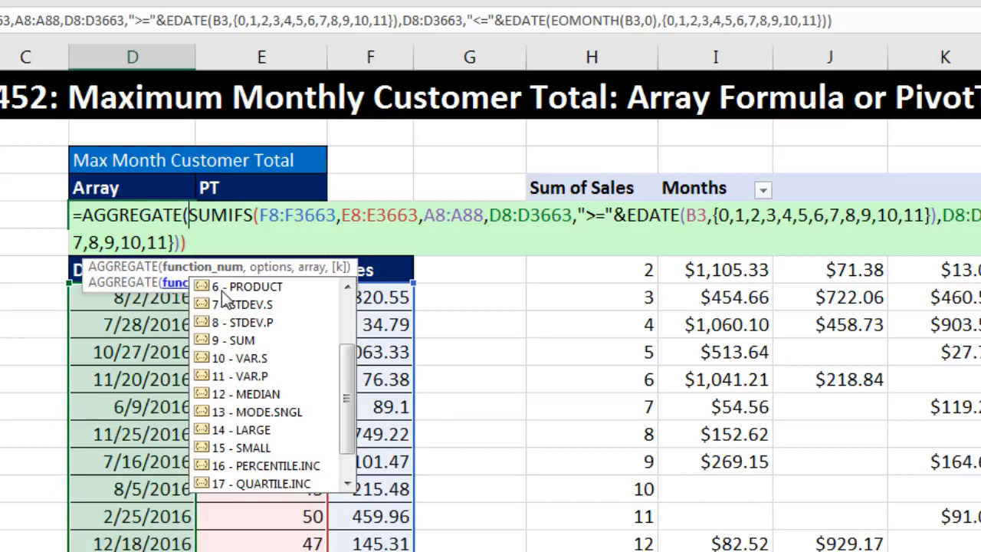
{"action": "left_click_drag", "start_coordinate": [346, 392], "coordinate": [349, 429]}
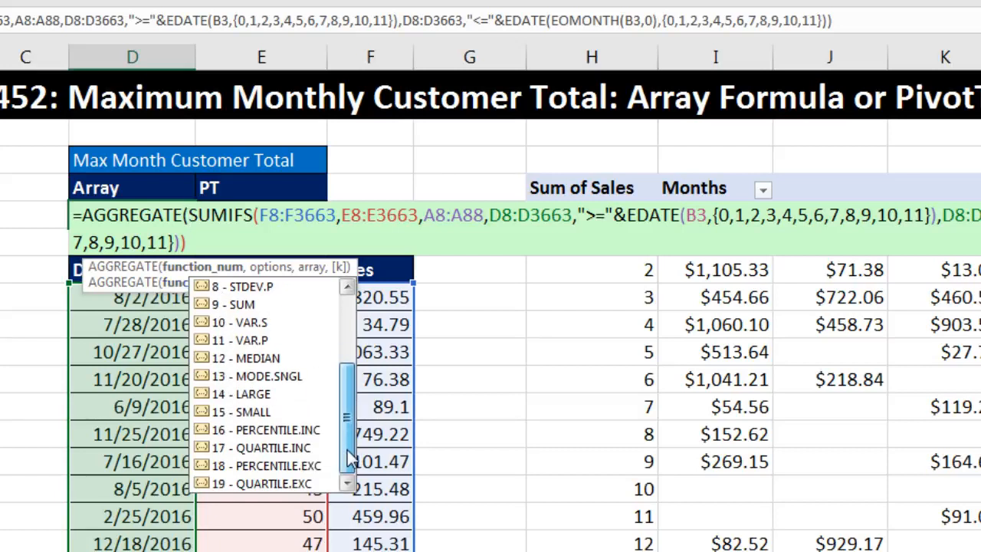
{"action": "double_click", "coordinate": [252, 394]}
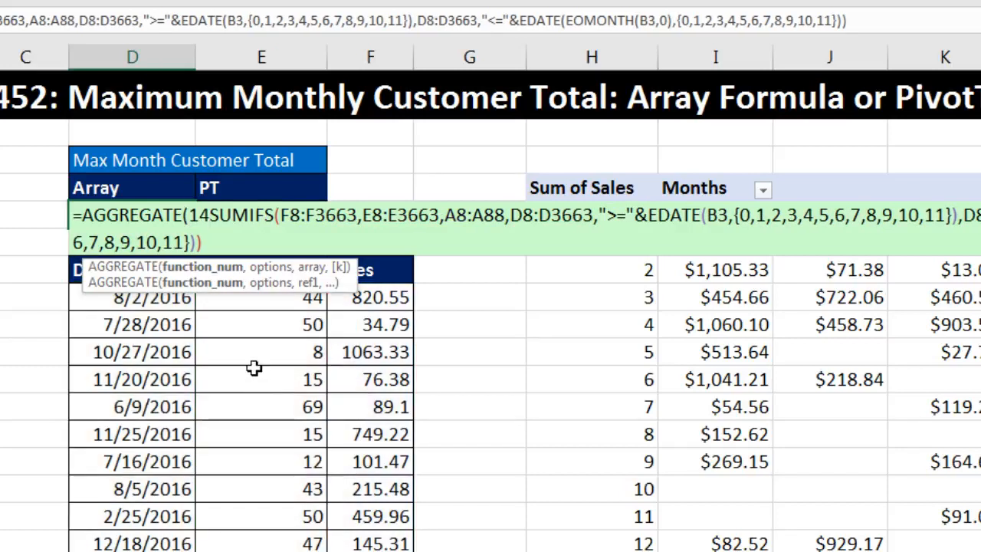
{"action": "type", "text": ","}
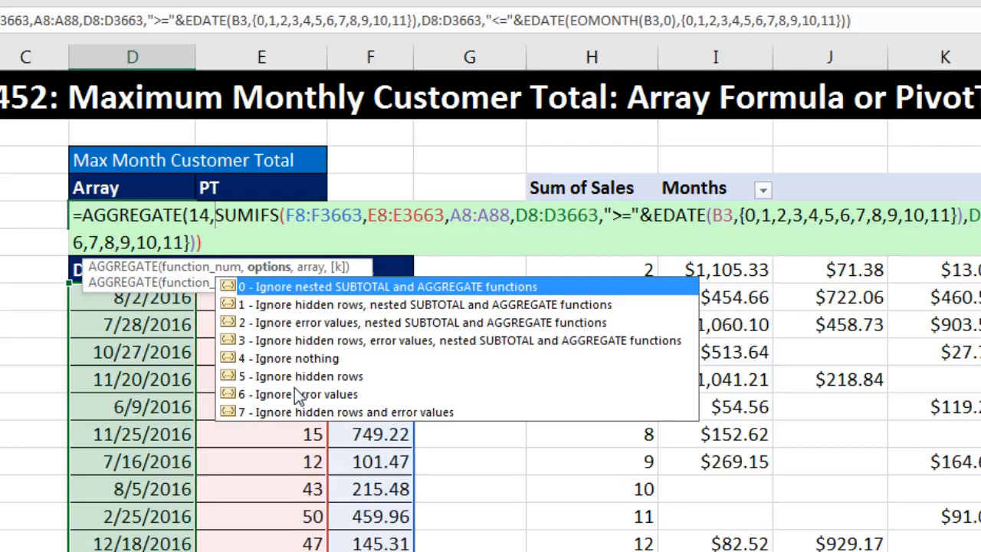
{"action": "double_click", "coordinate": [258, 359]}
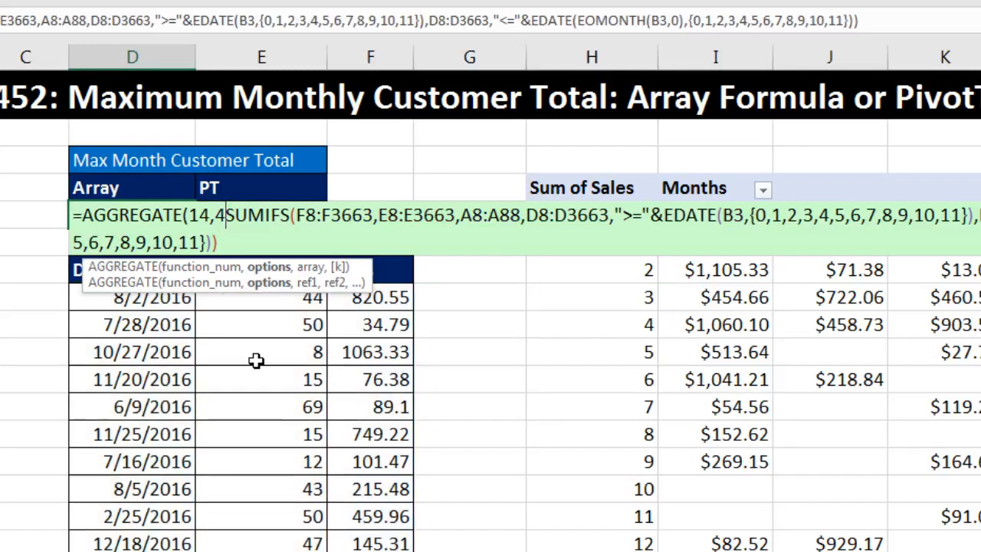
{"action": "type", "text": ","}
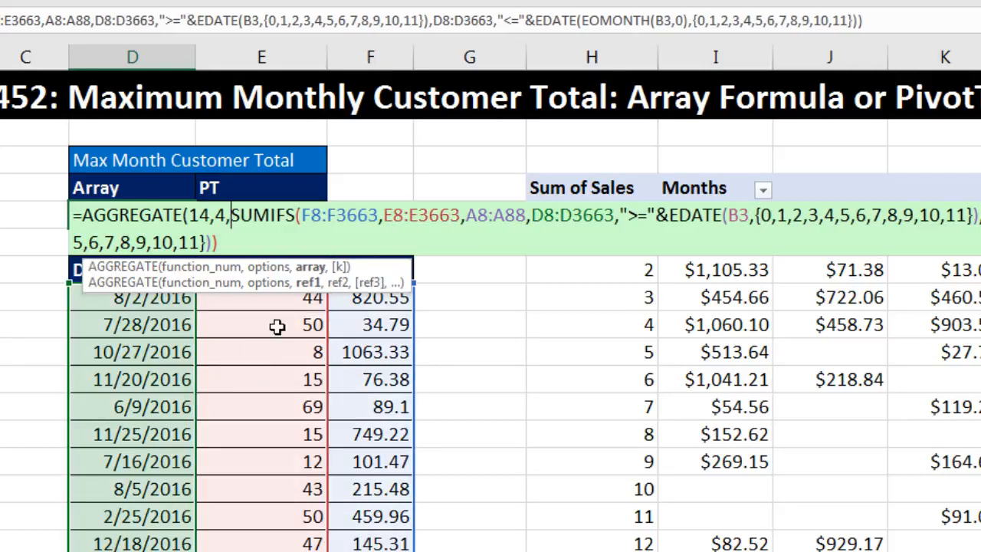
Step: Keep the whole SUMIFS expression as AGGREGATE's array argument, set k to 1, and enter the D5 formula normally
{"action": "left_click", "coordinate": [310, 269]}
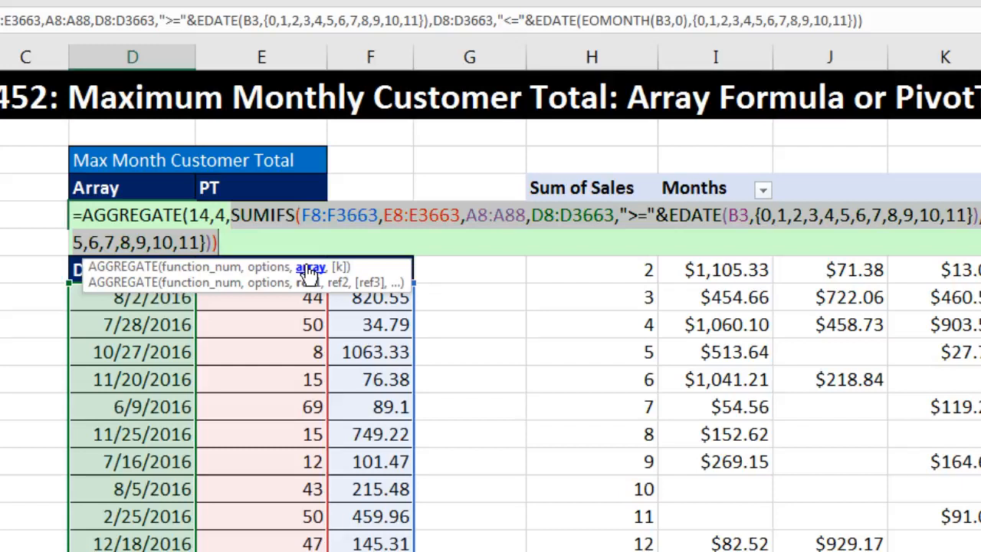
{"action": "left_click", "coordinate": [260, 245]}
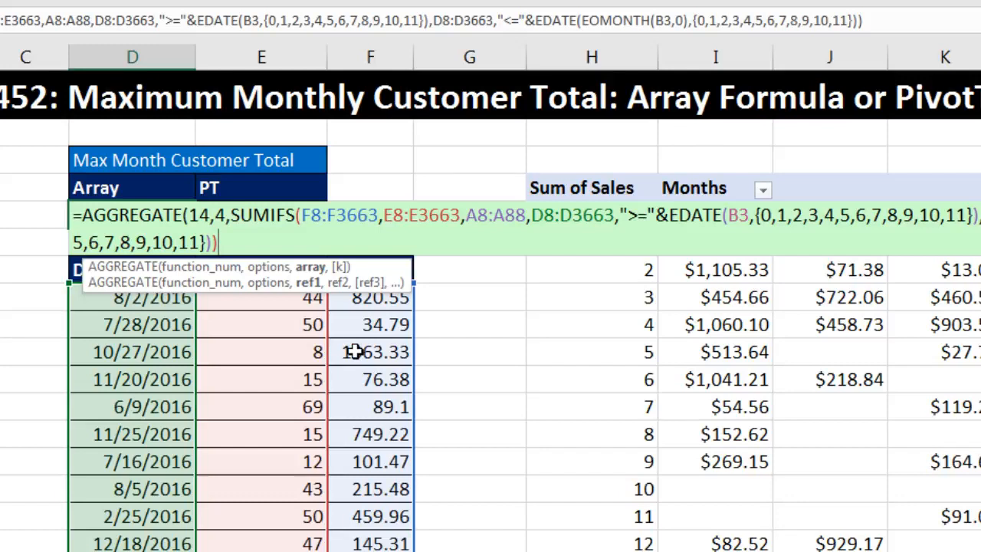
{"action": "type", "text": ","}
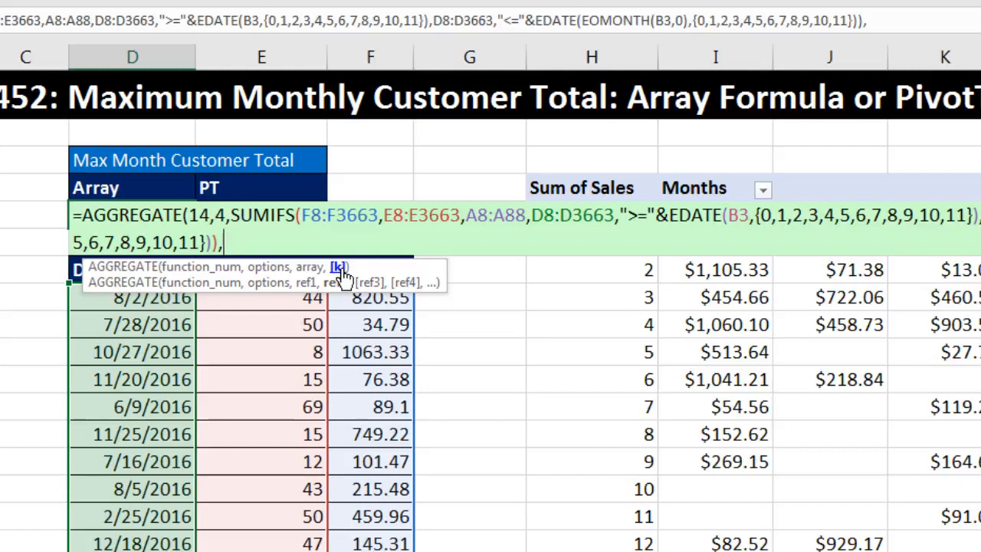
{"action": "type", "text": "1)"}
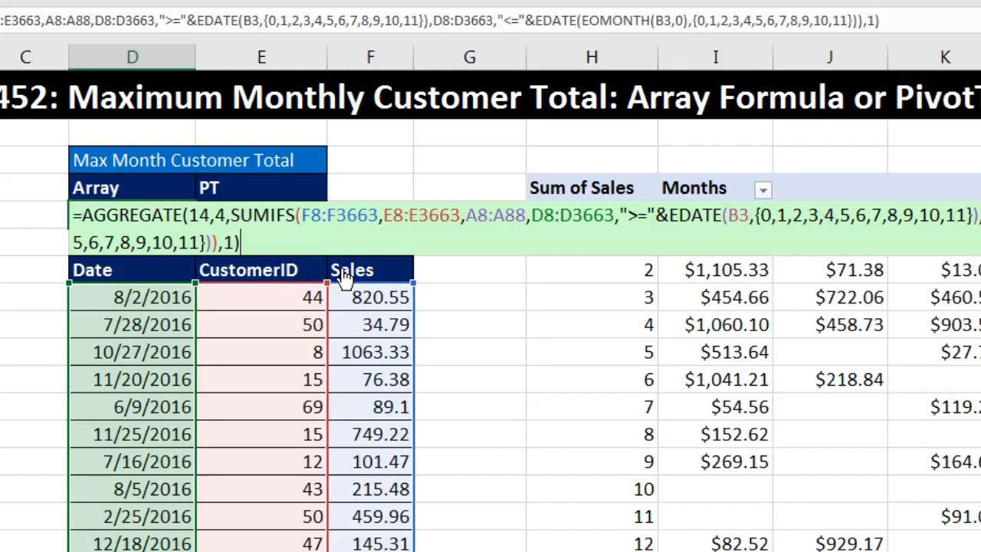
{"action": "key", "text": "Return"}
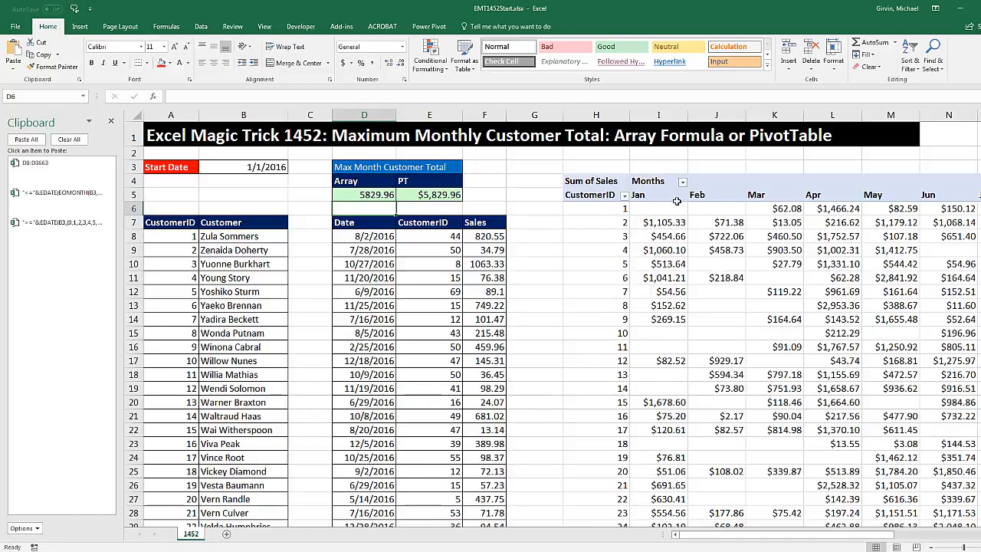
Step: Review the PivotTable-based MAX formula in E5 and the AGGREGATE formula in D5
{"action": "double_click", "coordinate": [446, 195]}
{"action": "key", "text": "Escape"}
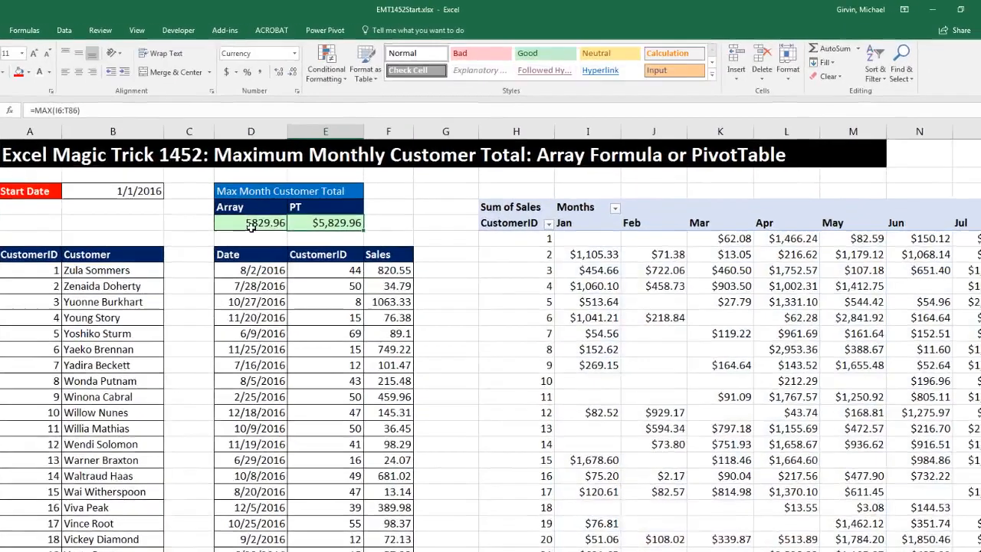
{"action": "double_click", "coordinate": [363, 194]}
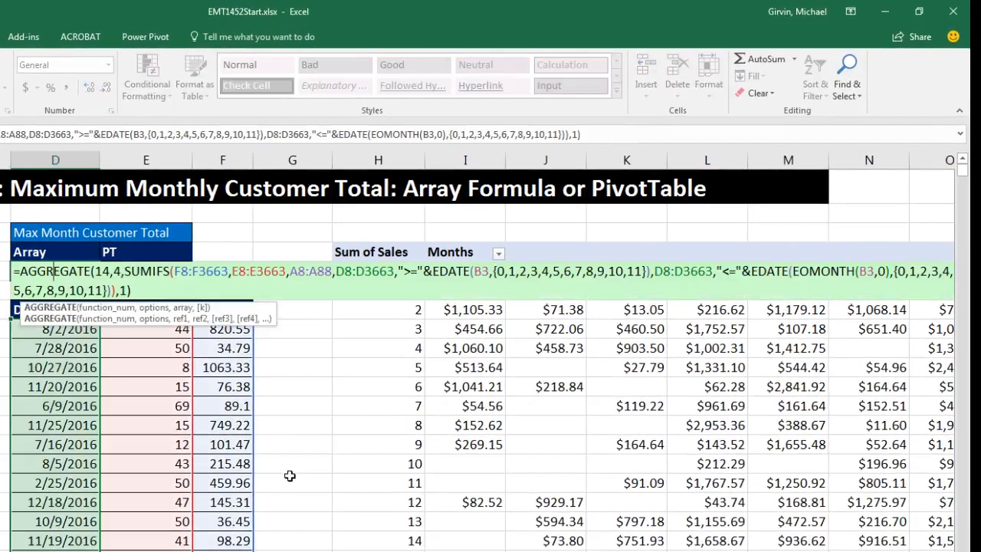